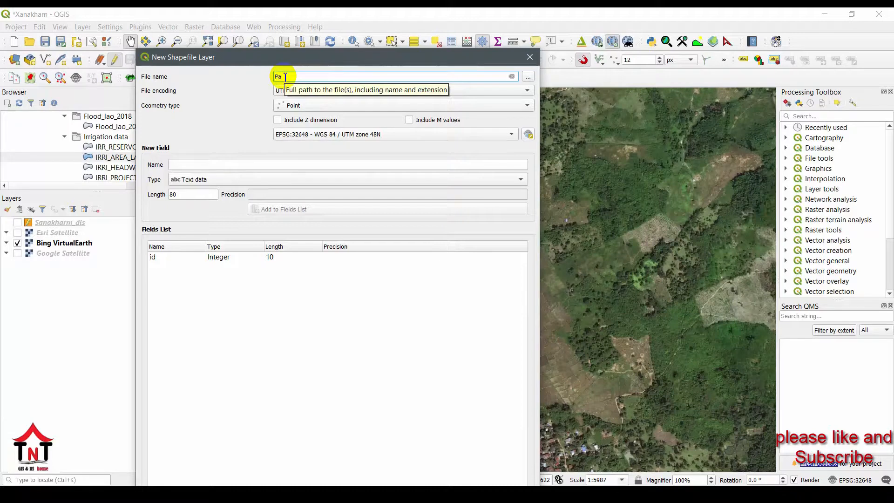
# Define the new shapefile as Paddy_rice with Polygon geometry and the EPSG:32648 - WGS 84 / UTM zone 48N coordinate system
pyautogui.write('Paddy_rice')
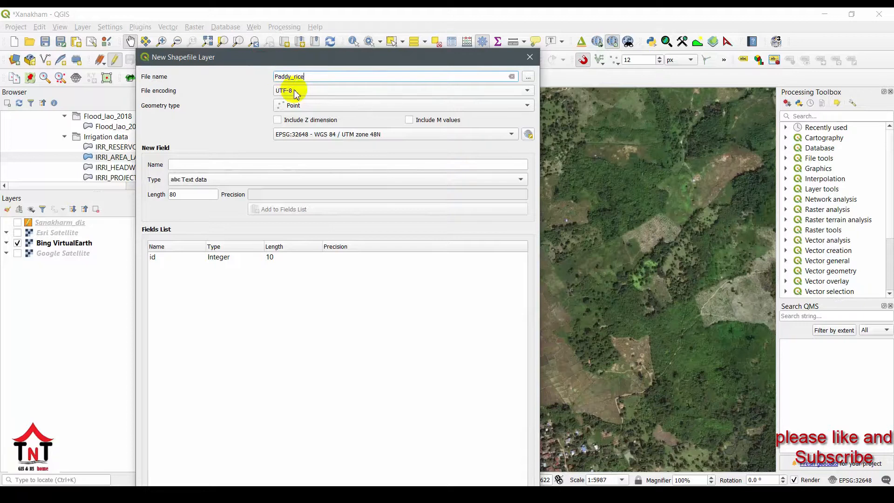
pyautogui.click(328, 105)
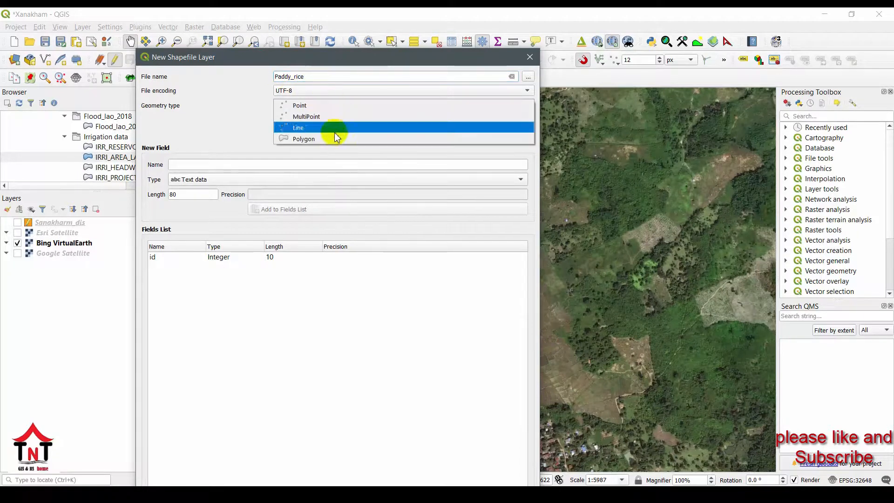
pyautogui.click(300, 138)
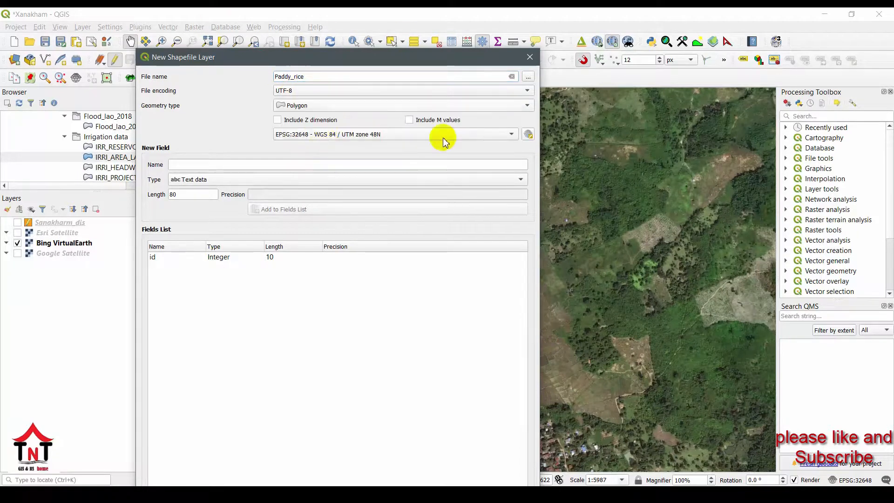
pyautogui.click(331, 135)
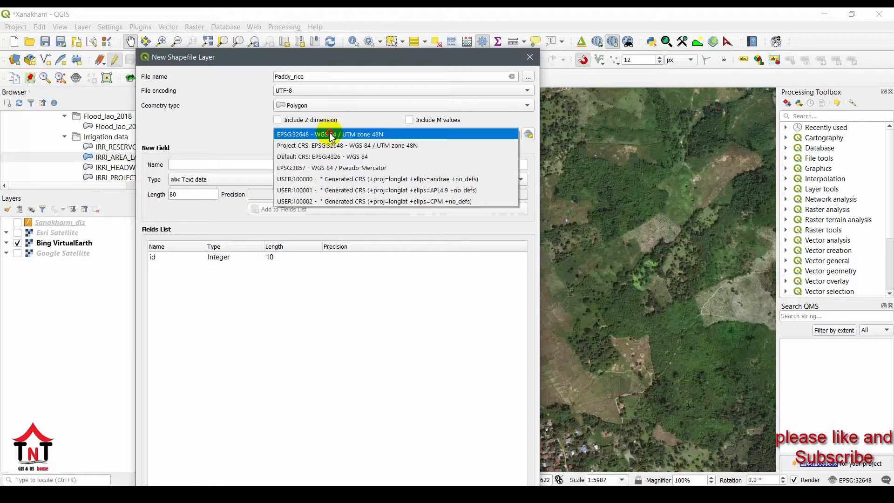
pyautogui.click(330, 135)
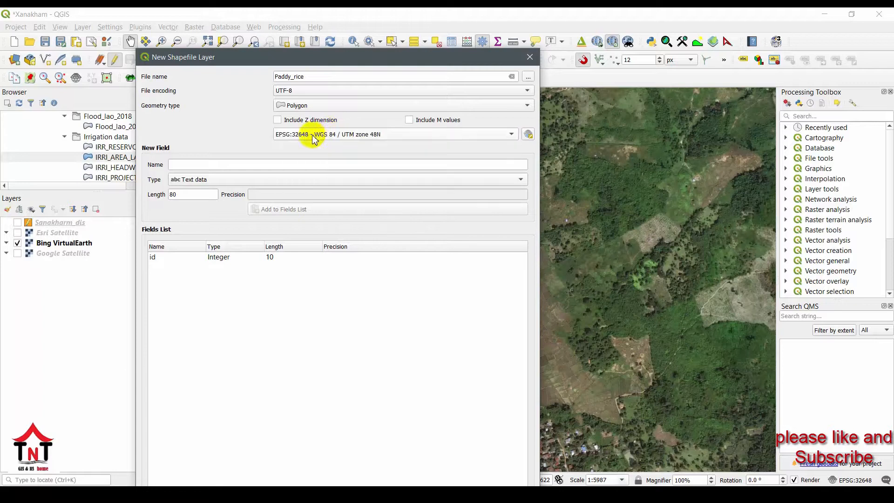
# Add two text fields to the new shapefile: Name with length 80 and Code with length 3
pyautogui.click(238, 167)
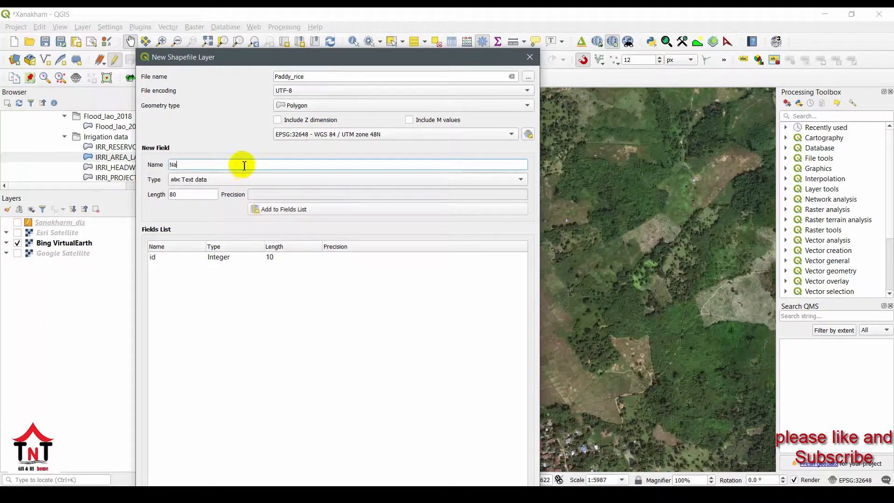
pyautogui.write('Name')
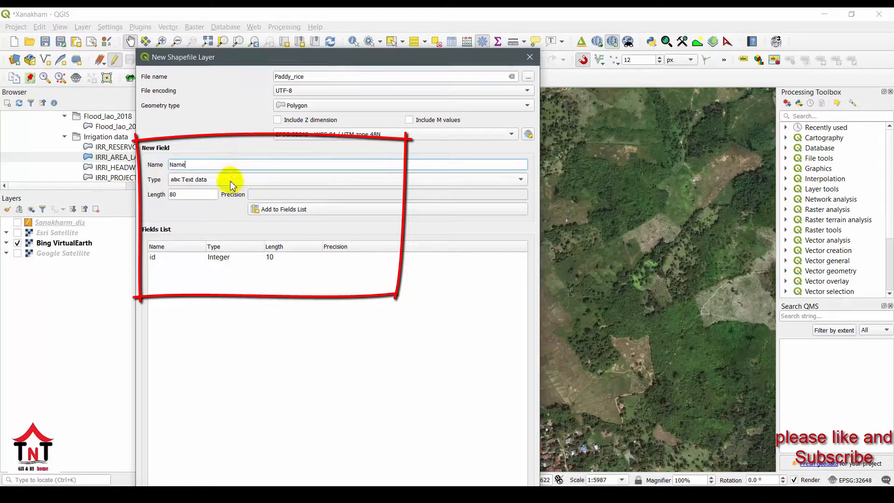
pyautogui.click(272, 209)
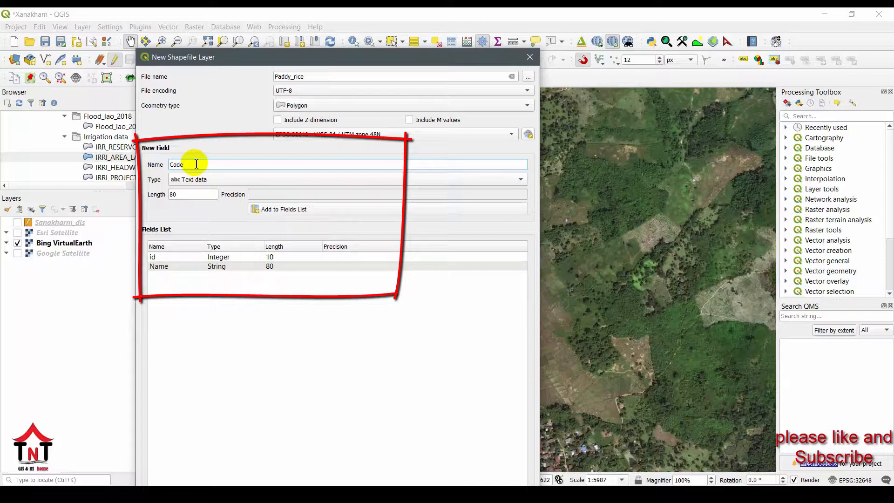
pyautogui.click(224, 180)
pyautogui.click(223, 177)
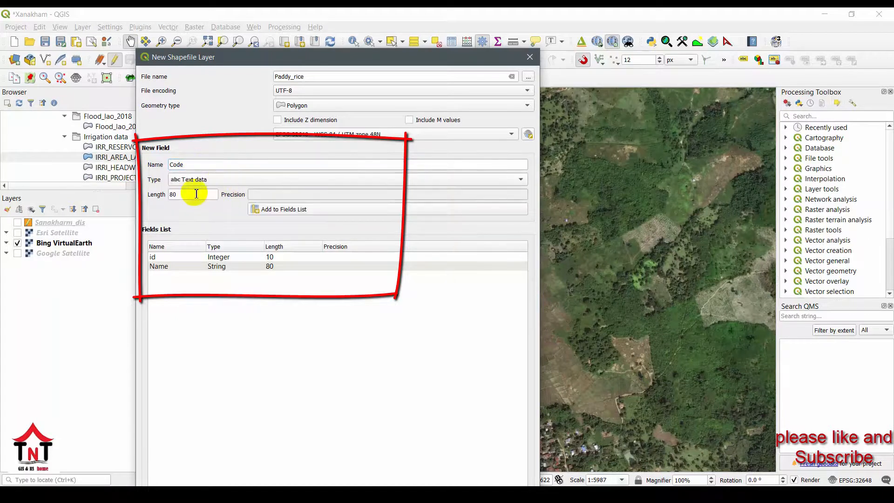
pyautogui.moveTo(182, 197); pyautogui.dragTo(163, 200)
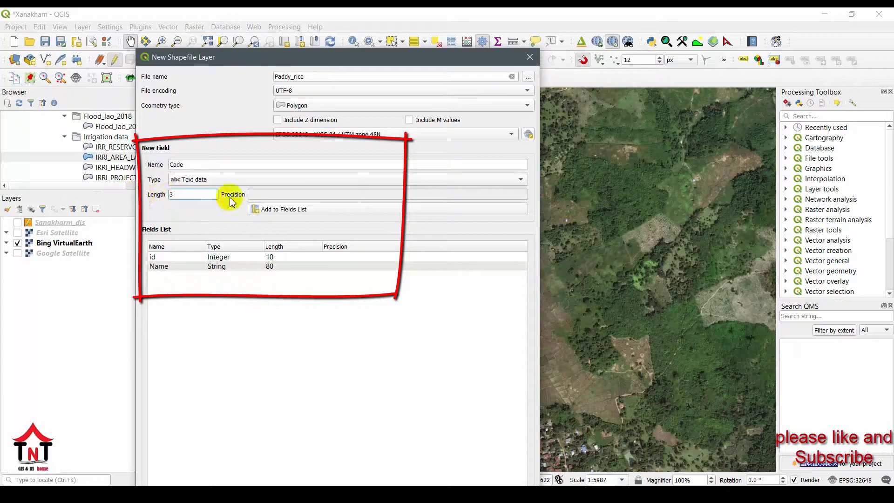
pyautogui.click(273, 212)
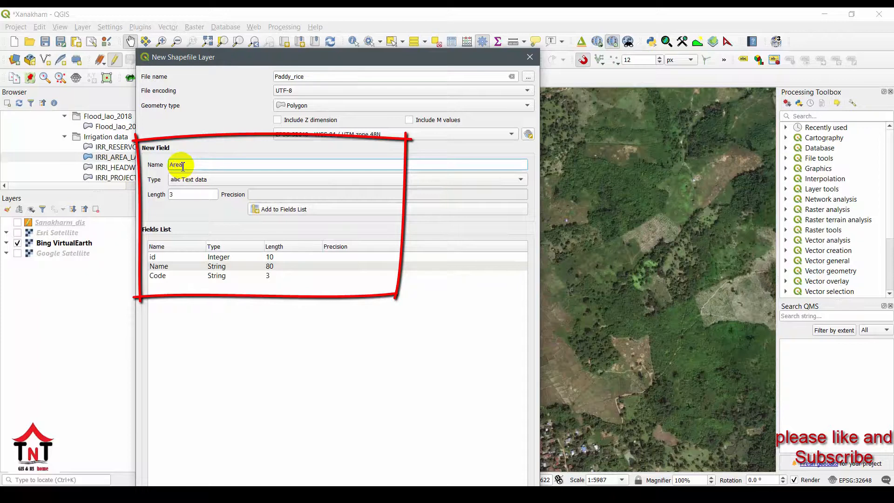
# Add a decimal number field named Area with length 5 and create the shapefile layer
pyautogui.click(225, 180)
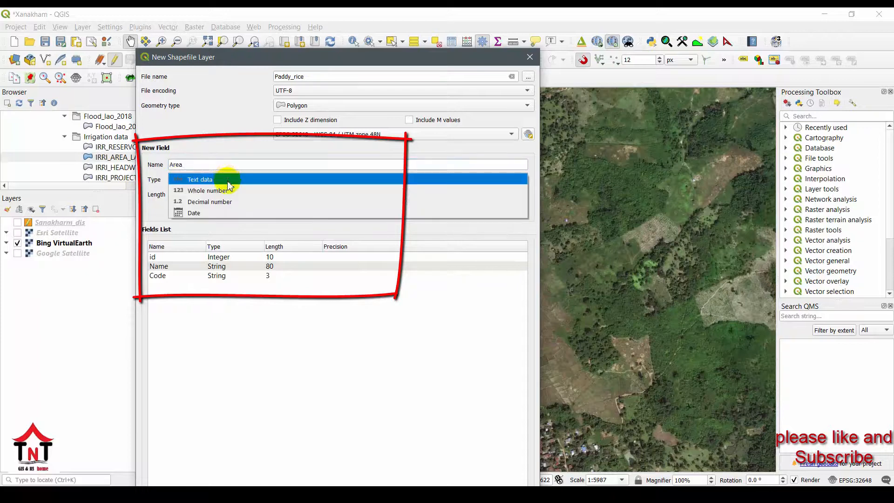
pyautogui.click(216, 203)
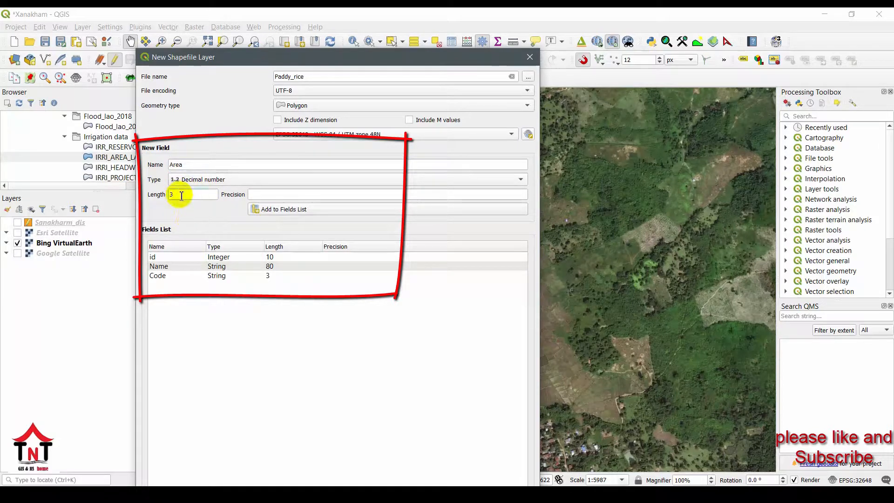
pyautogui.moveTo(182, 196); pyautogui.dragTo(161, 199)
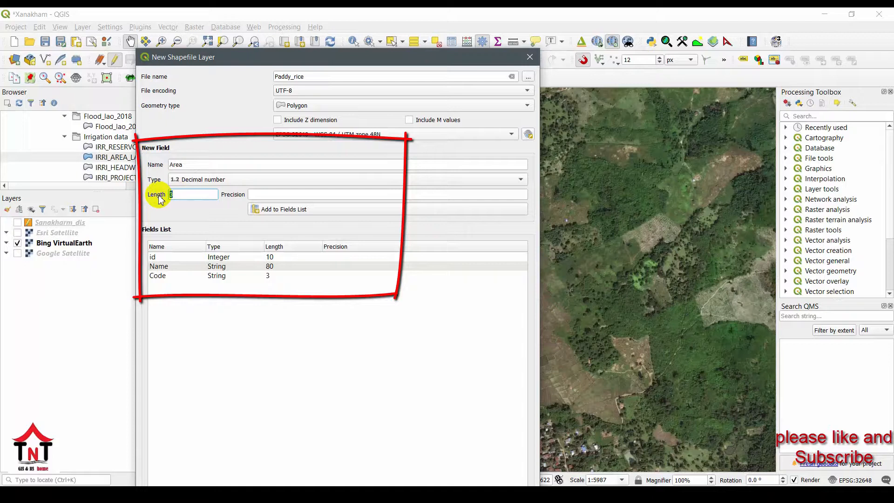
pyautogui.write('5')
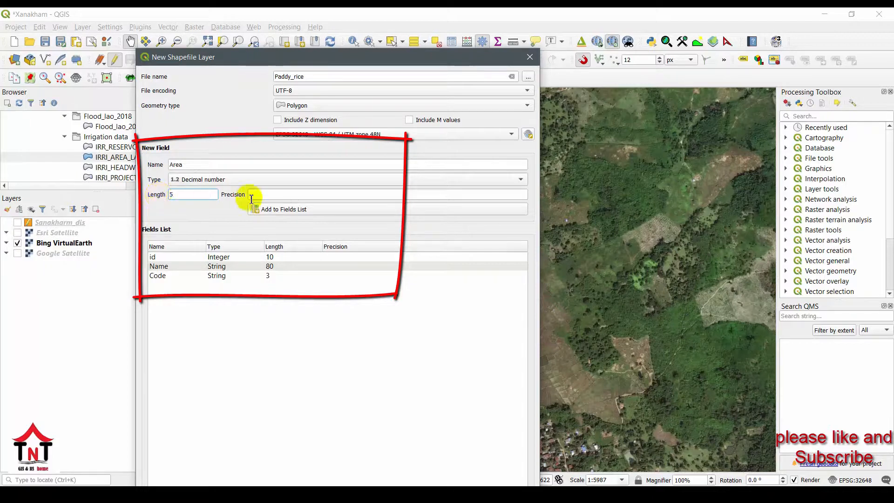
pyautogui.click(272, 210)
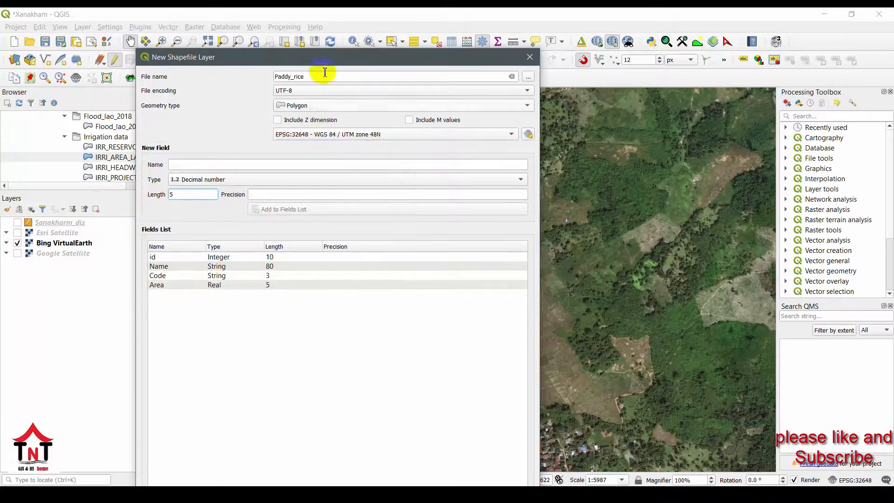
pyautogui.moveTo(323, 57); pyautogui.dragTo(334, 17)
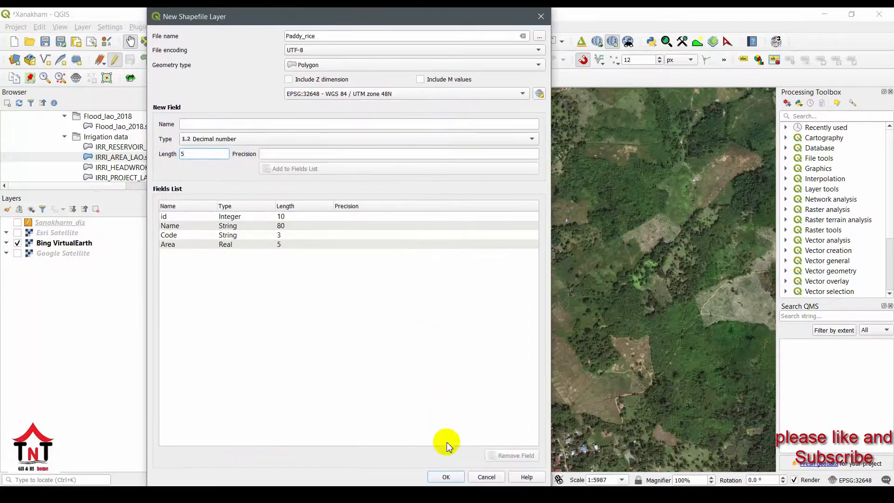
pyautogui.click(446, 476)
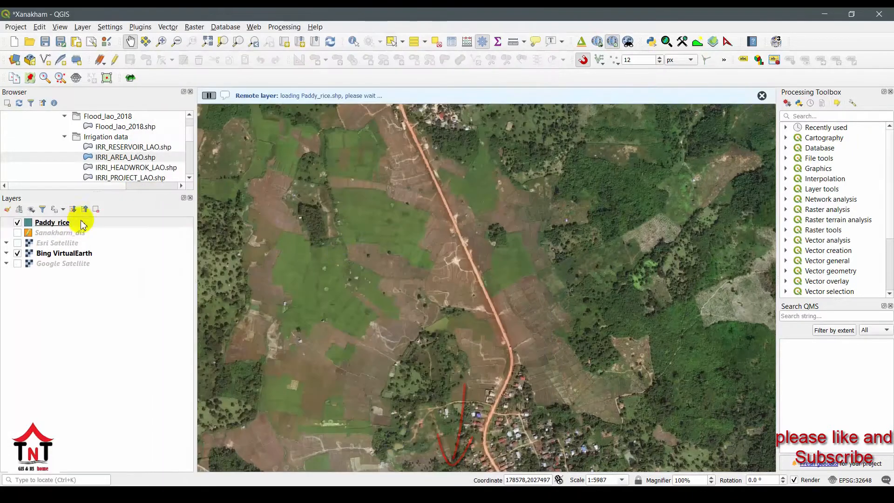
# Enable editing on the Paddy_rice layer and digitize the bare brown field beside the road, opposite the village, as a polygon with empty attributes
pyautogui.rightClick(53, 223)
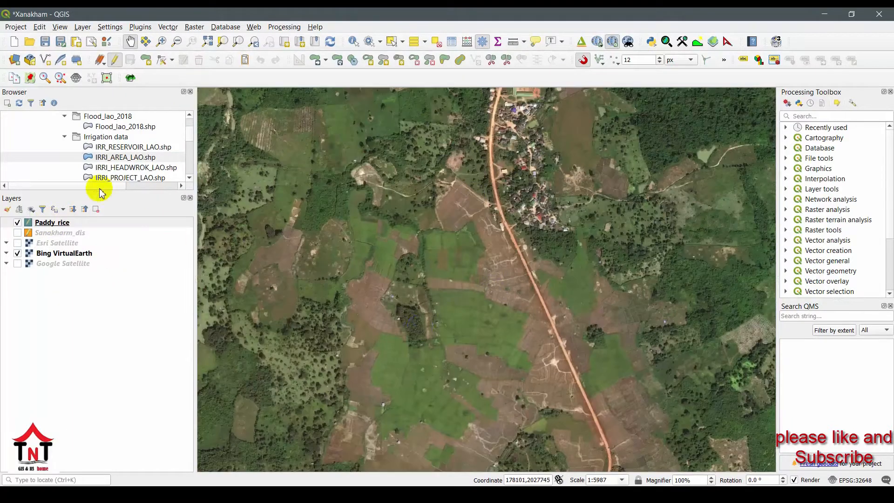
pyautogui.click(52, 226)
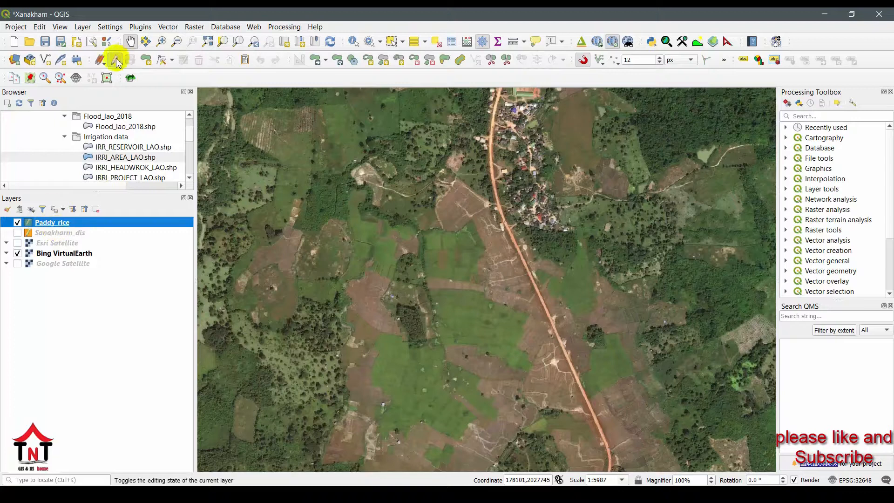
pyautogui.click(147, 64)
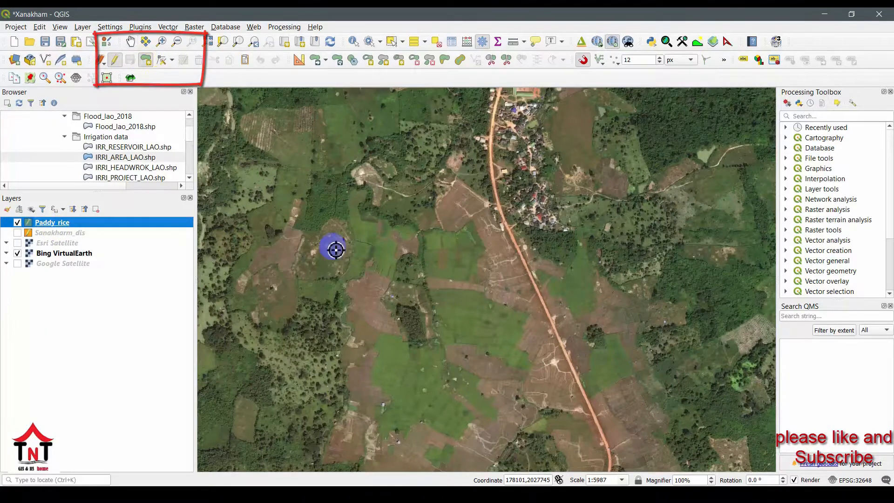
pyautogui.scroll(1, 457, 214)
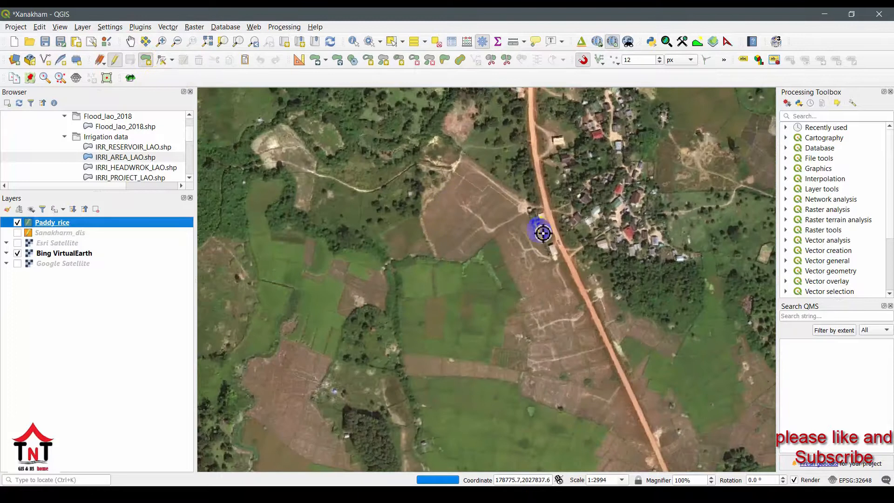
pyautogui.click(428, 236)
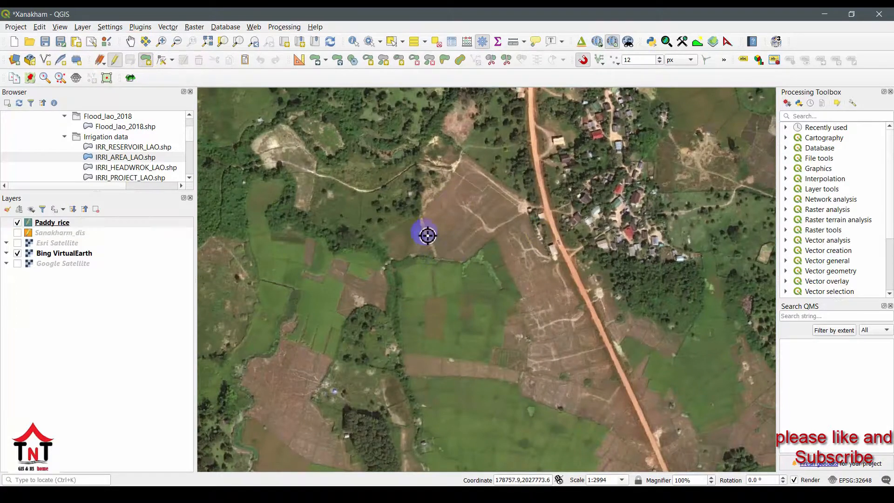
pyautogui.click(424, 212)
pyautogui.click(453, 168)
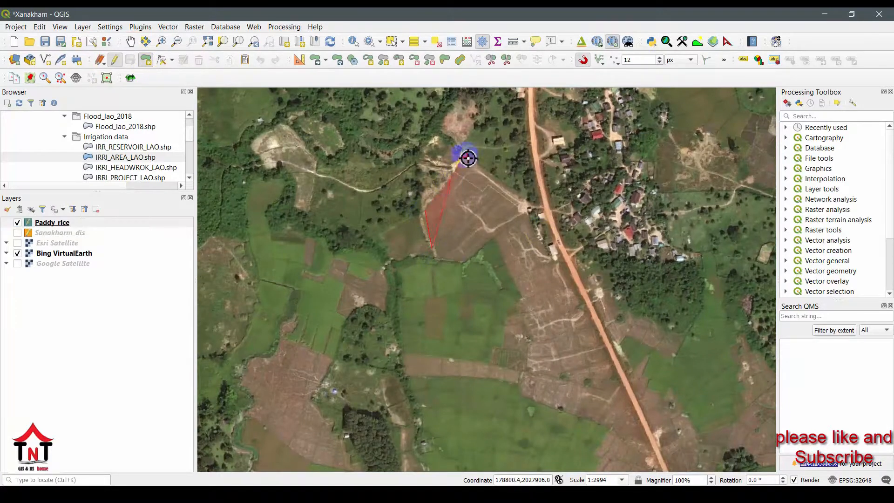
pyautogui.click(468, 158)
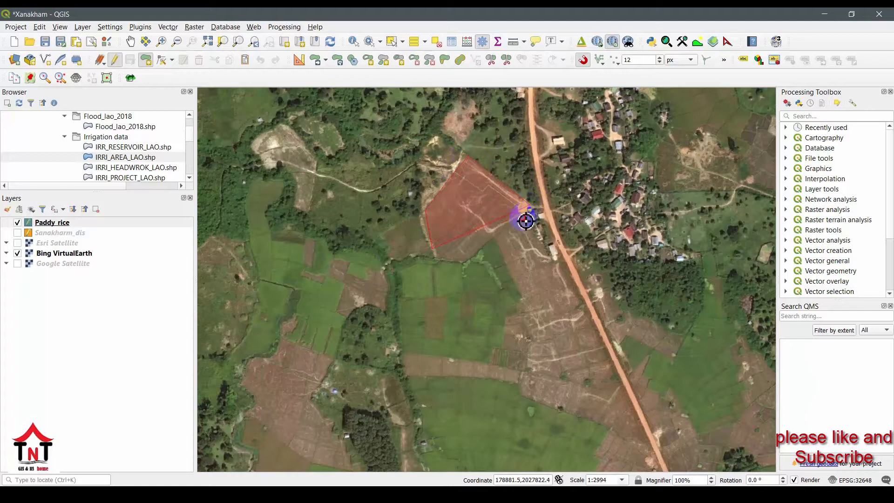
pyautogui.rightClick(475, 259)
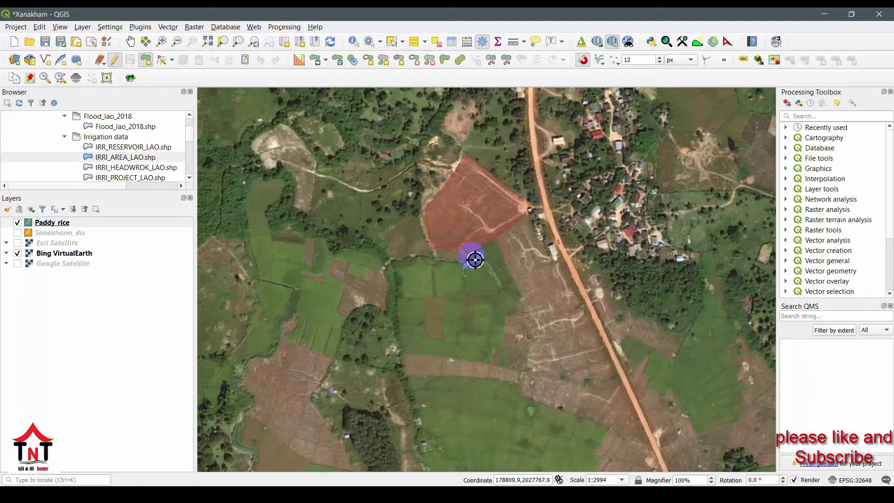
pyautogui.rightClick(439, 261)
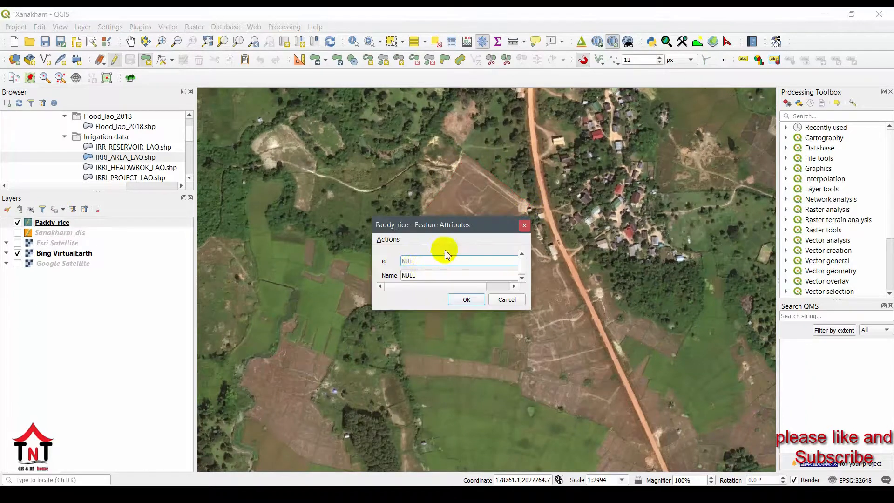
pyautogui.scroll(-1, 420, 264)
pyautogui.click(416, 257)
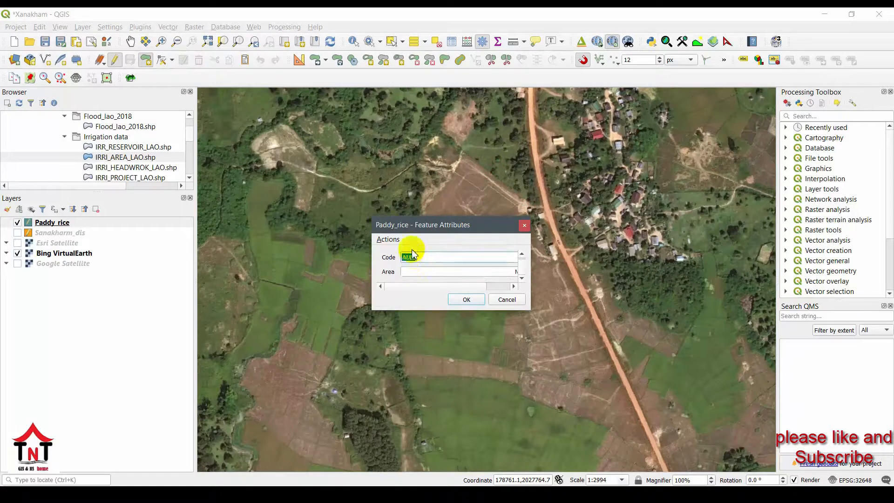
pyautogui.press('Return')
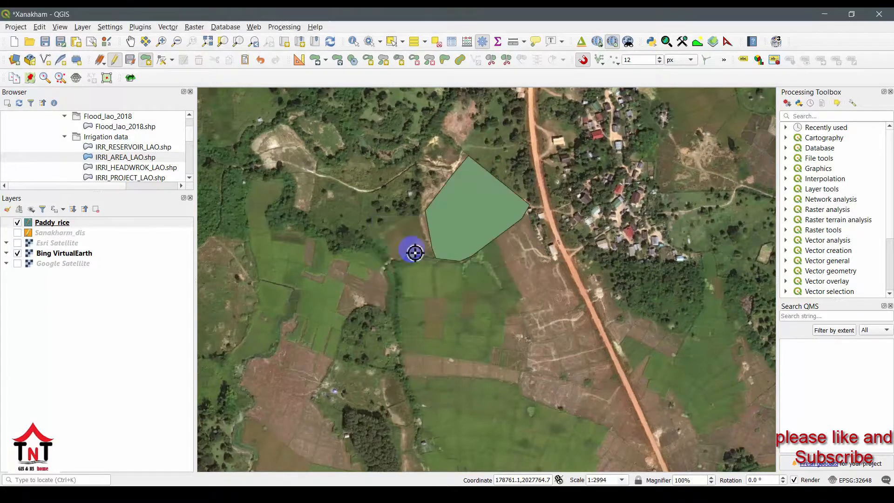
# Clear the symbol filter in the Paddy_rice layer's symbology and apply the outline red preset
pyautogui.doubleClick(42, 226)
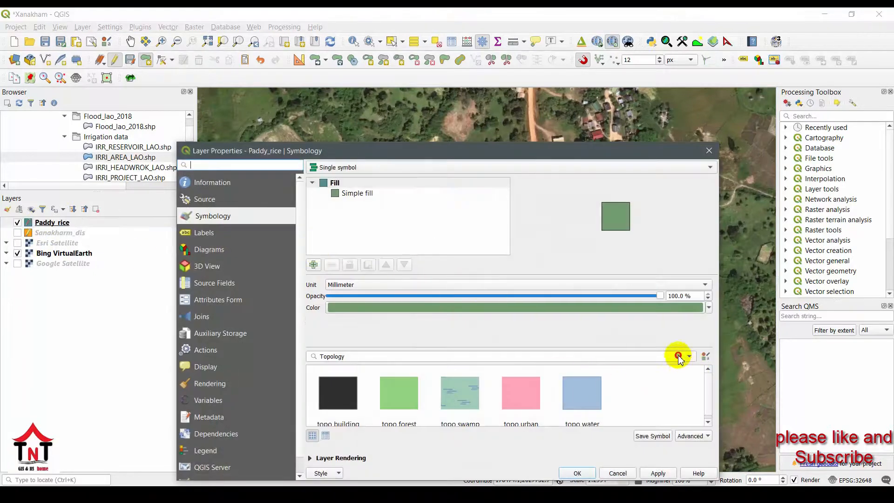
pyautogui.click(679, 357)
pyautogui.scroll(-5, 499, 393)
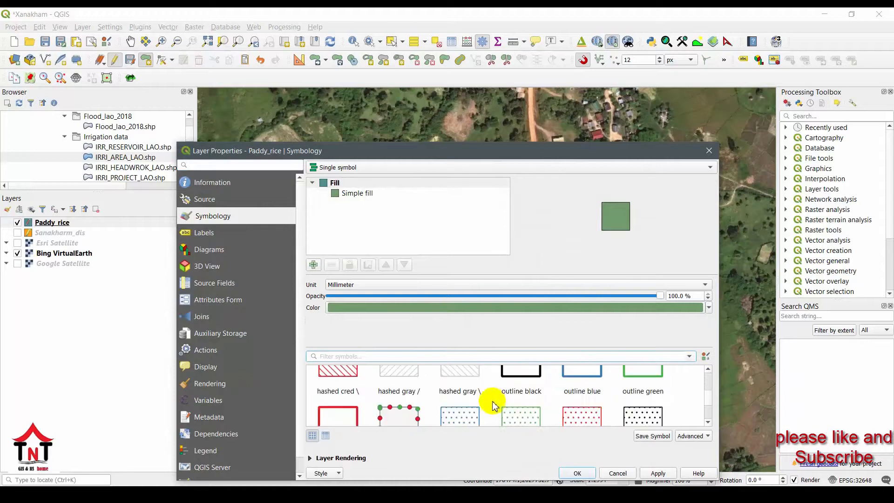
pyautogui.click(338, 414)
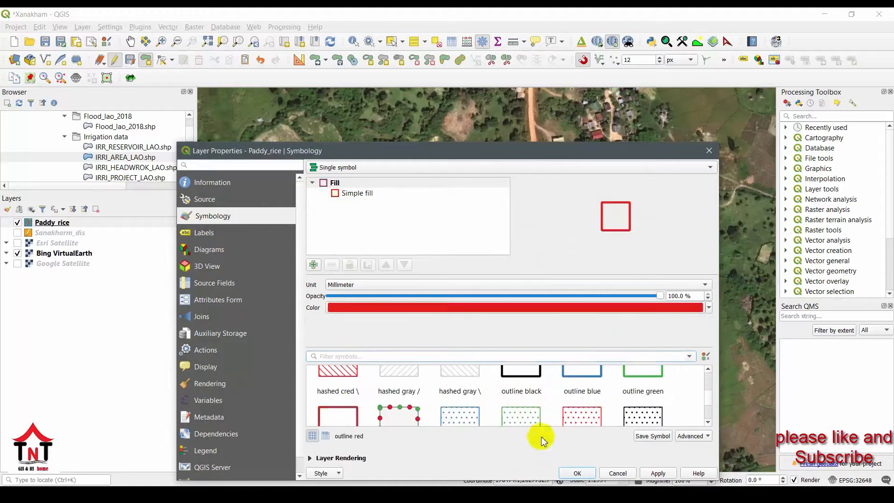
pyautogui.click(574, 473)
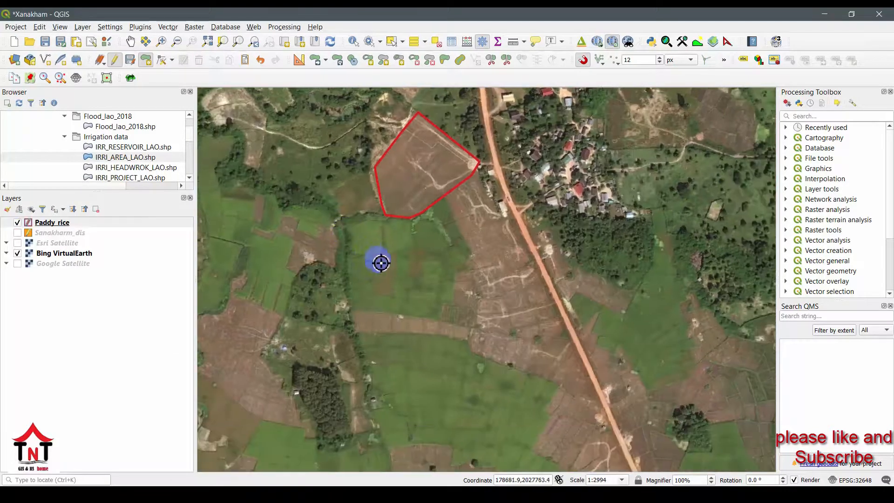
# Start a second paddy polygon at the first field's southwest corner and trace its western edge south along the tree line
pyautogui.click(387, 220)
pyautogui.click(349, 225)
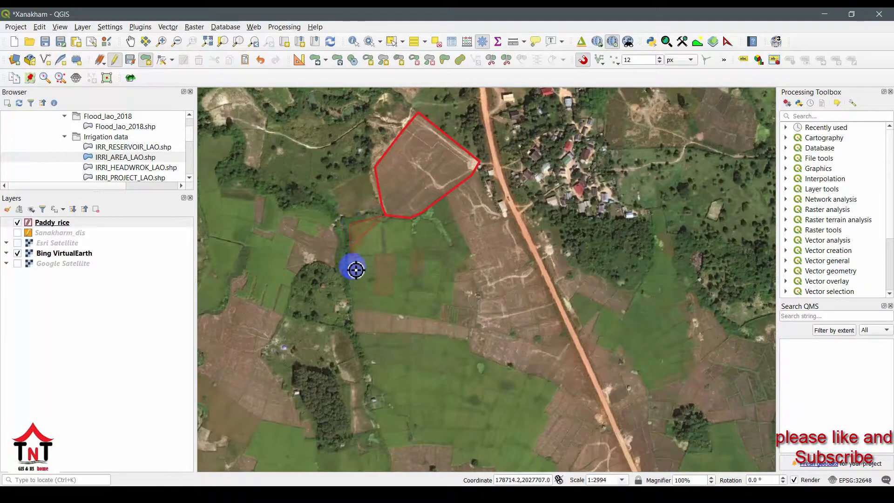
pyautogui.click(360, 346)
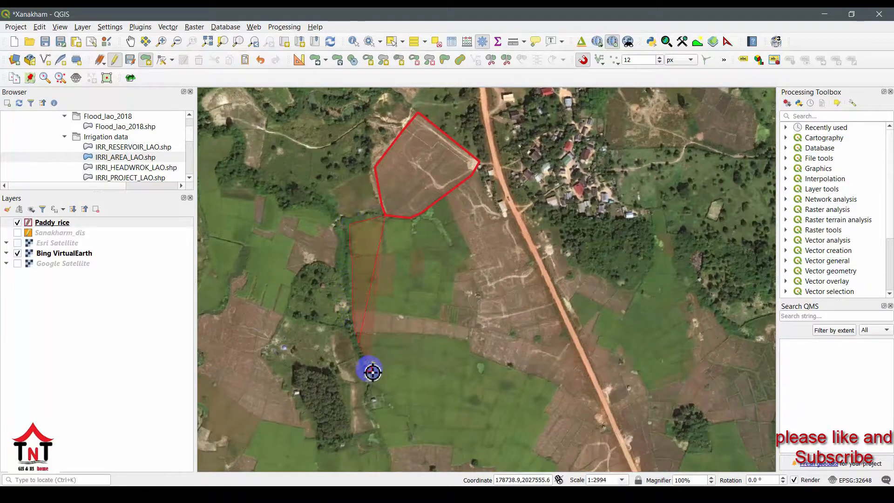
pyautogui.click(373, 372)
pyautogui.moveTo(375, 401); pyautogui.dragTo(324, 305)
pyautogui.click(324, 302)
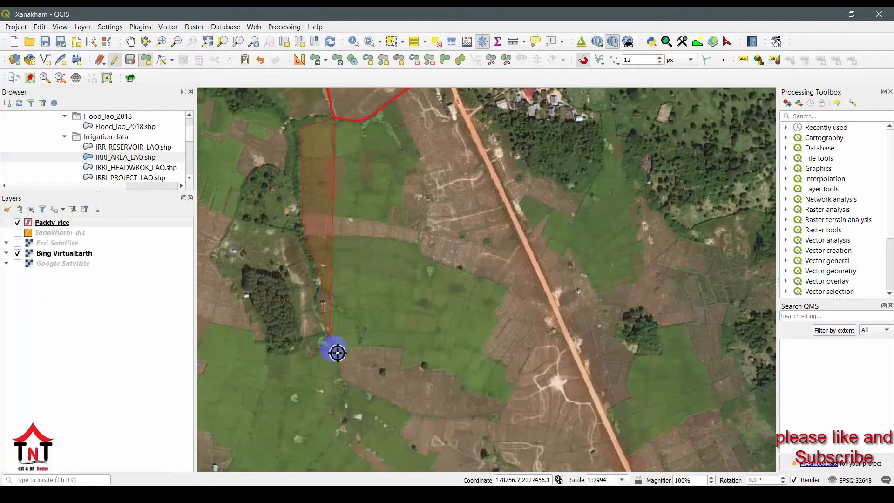
pyautogui.click(339, 356)
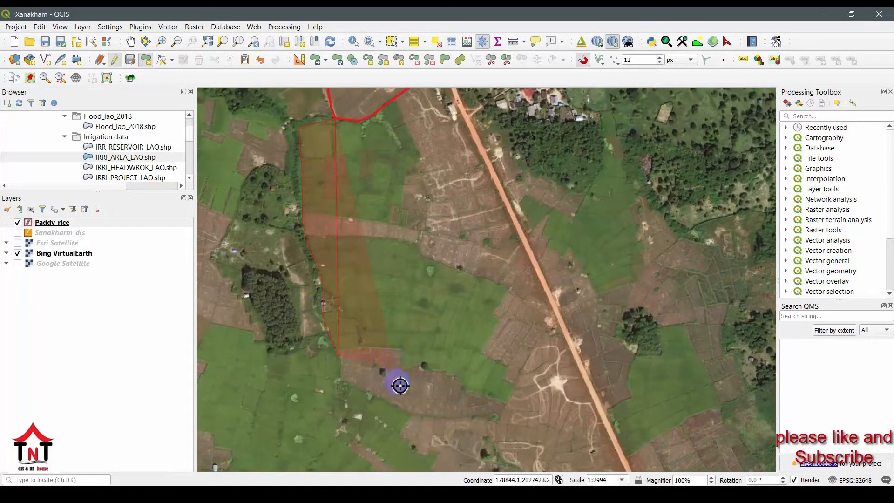
pyautogui.click(344, 380)
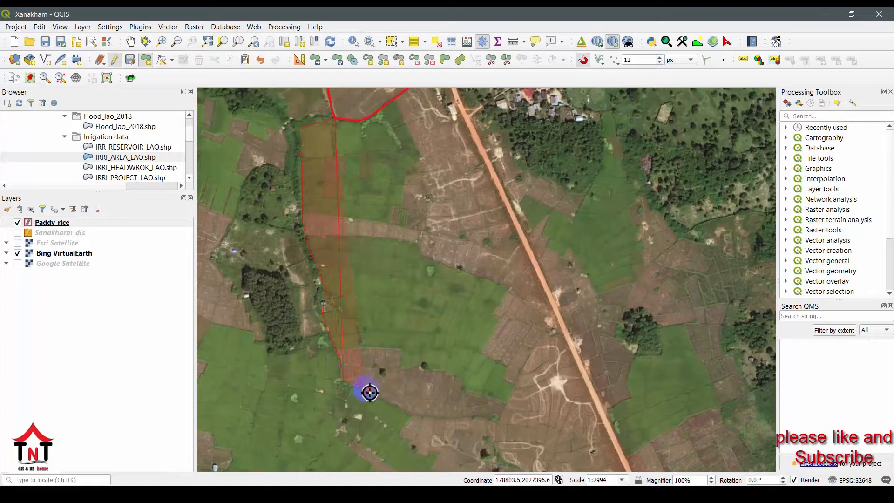
# Trace the second polygon's southern edge east to the road, then follow the road north back toward the first field
pyautogui.click(421, 423)
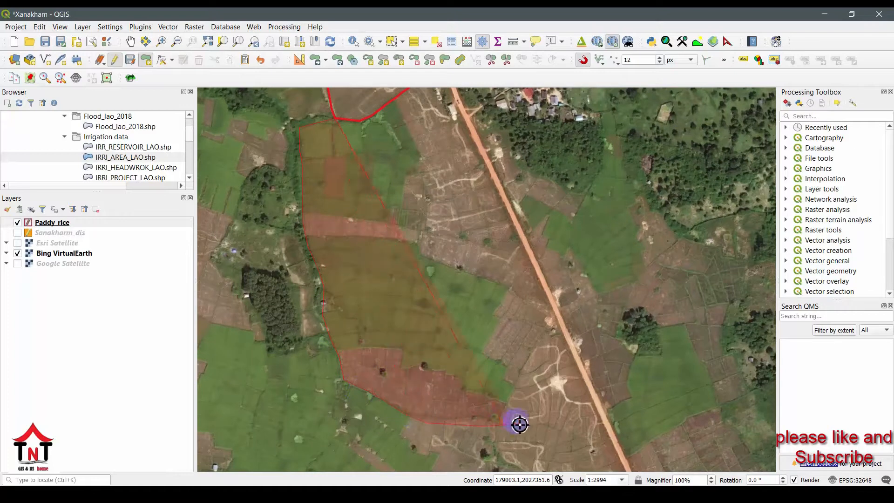
pyautogui.click(594, 408)
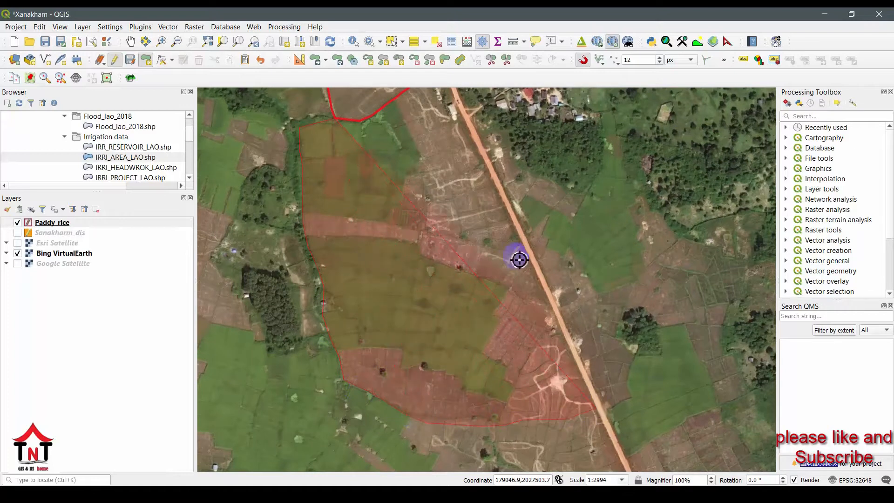
pyautogui.click(498, 187)
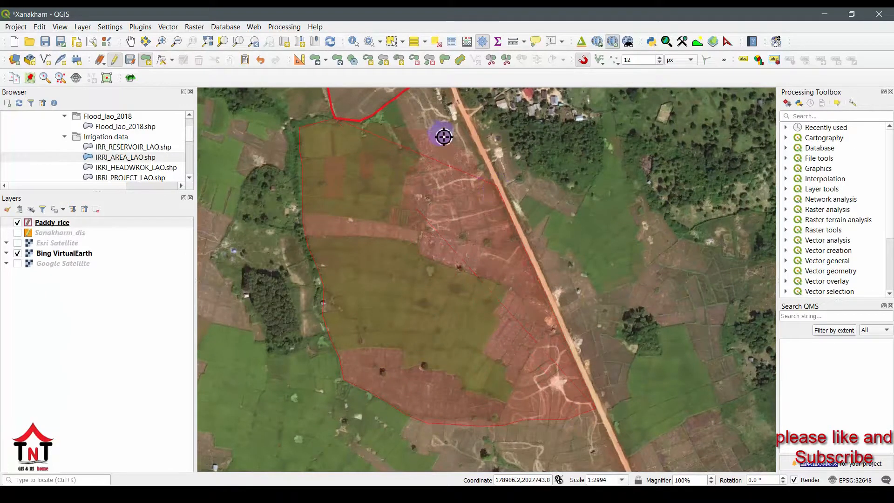
pyautogui.moveTo(444, 136); pyautogui.dragTo(521, 271)
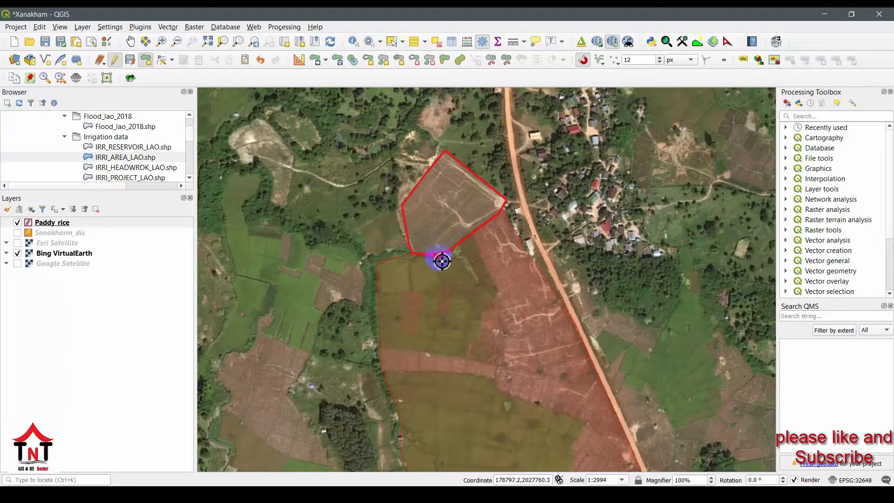
# Finish the second paddy polygon with empty attributes and save the layer edits
pyautogui.rightClick(415, 260)
pyautogui.click(417, 276)
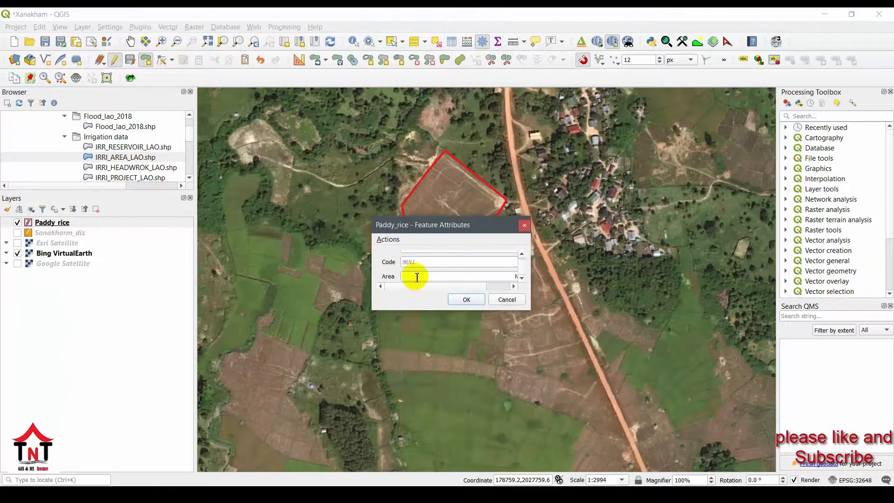
pyautogui.click(403, 262)
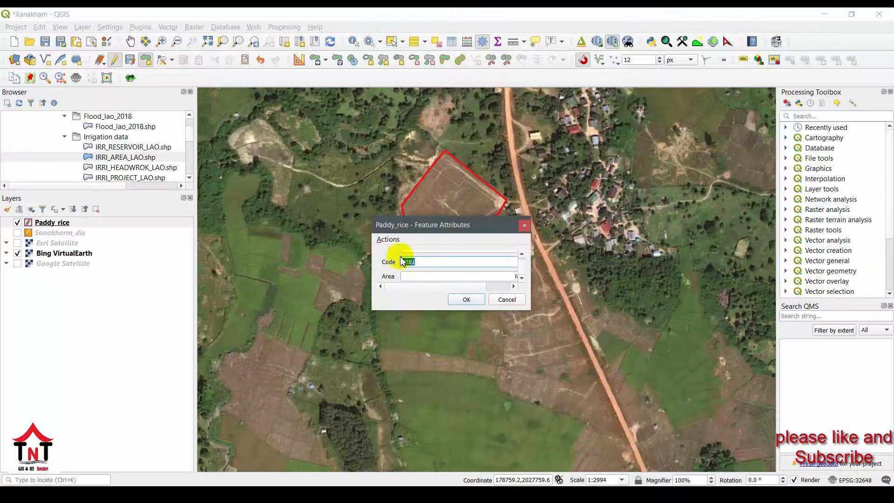
pyautogui.press('Return')
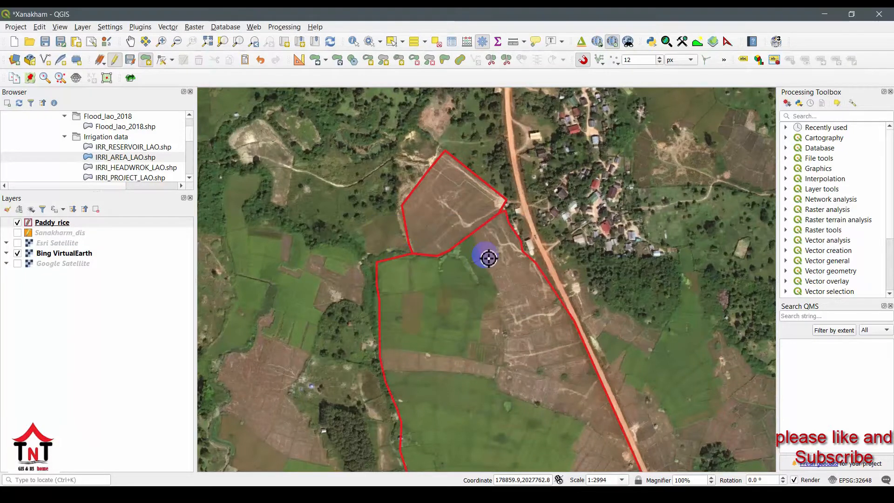
pyautogui.scroll(-1, 485, 254)
pyautogui.click(131, 60)
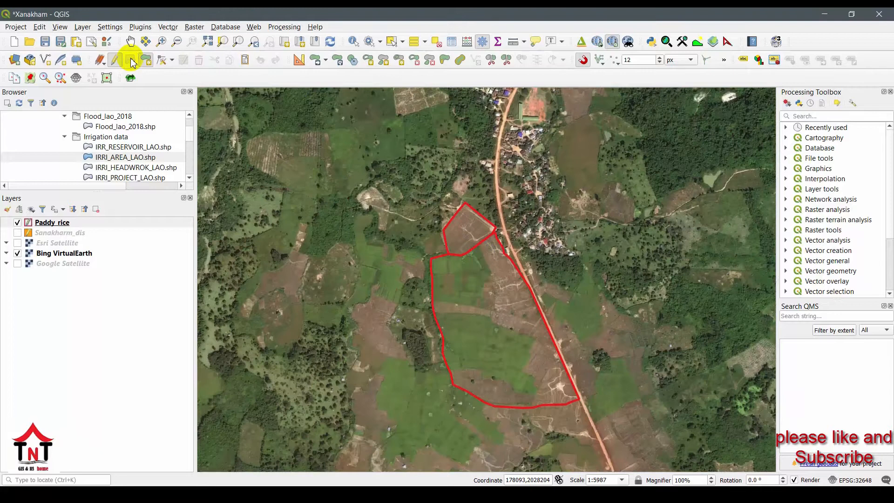
# Start a third paddy polygon at the second one's road corner and trace its eastern edge south along the wooded patch beside the village
pyautogui.moveTo(480, 319); pyautogui.dragTo(565, 235)
pyautogui.scroll(-1, 549, 246)
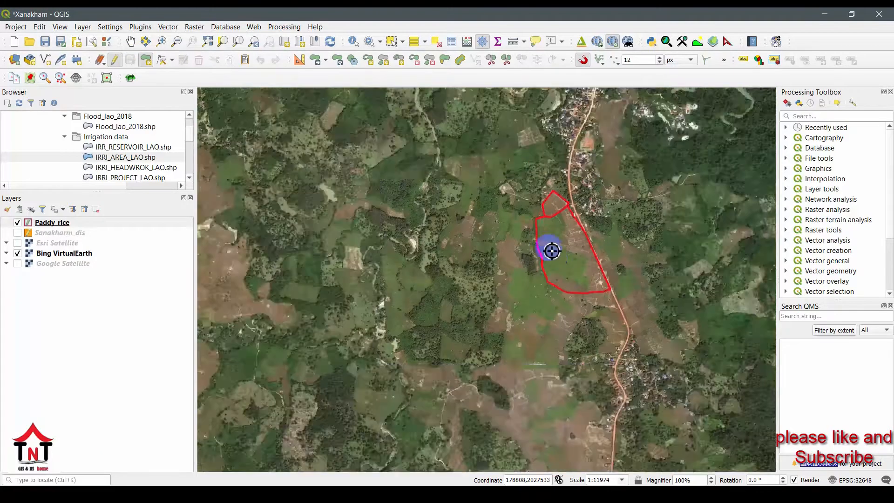
pyautogui.scroll(1, 580, 325)
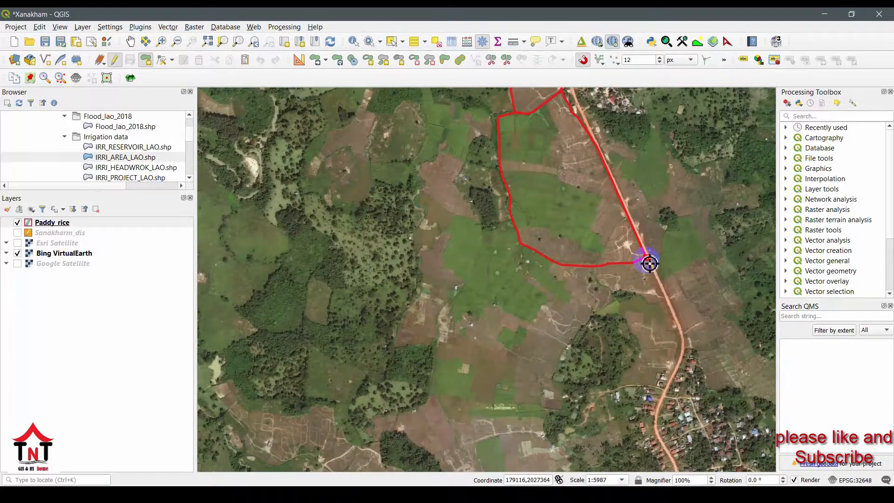
pyautogui.click(664, 298)
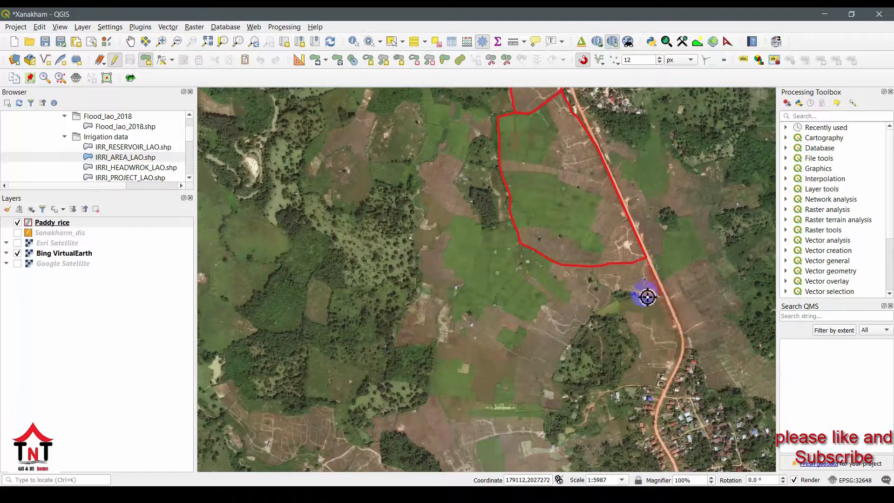
pyautogui.click(604, 305)
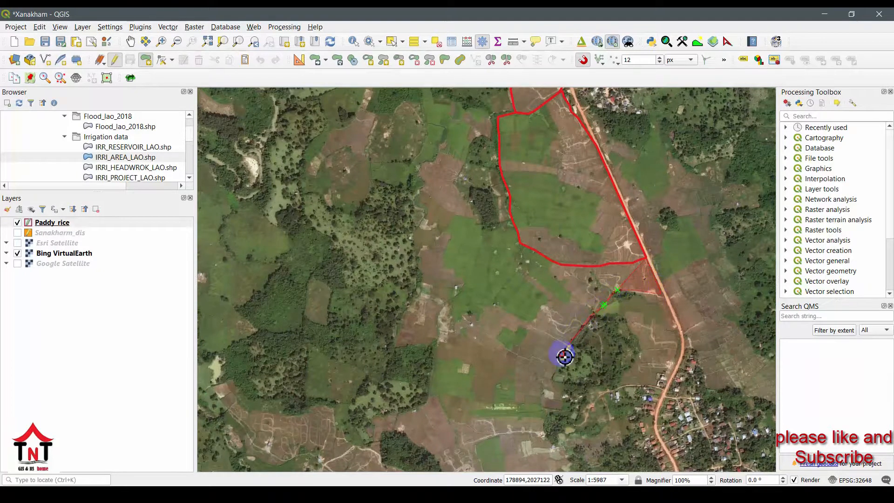
pyautogui.click(564, 357)
pyautogui.click(555, 381)
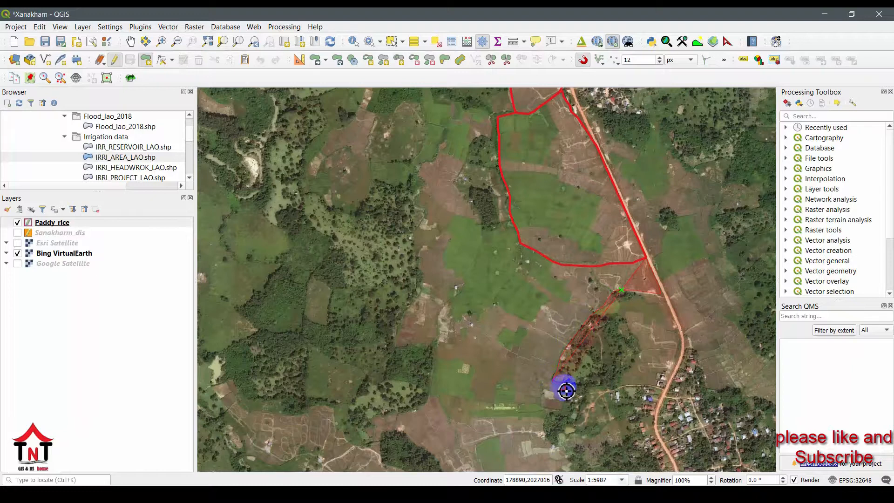
pyautogui.click(566, 391)
pyautogui.click(565, 414)
pyautogui.click(552, 418)
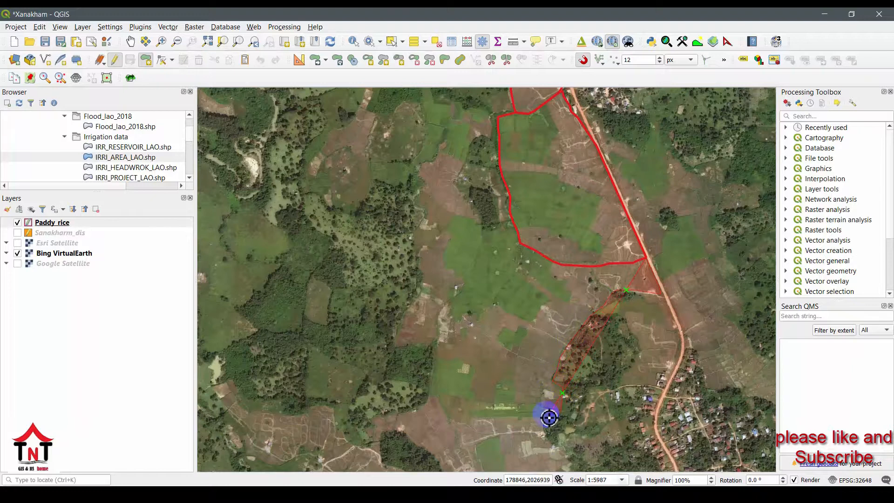
pyautogui.moveTo(527, 386); pyautogui.dragTo(419, 258)
pyautogui.click(438, 296)
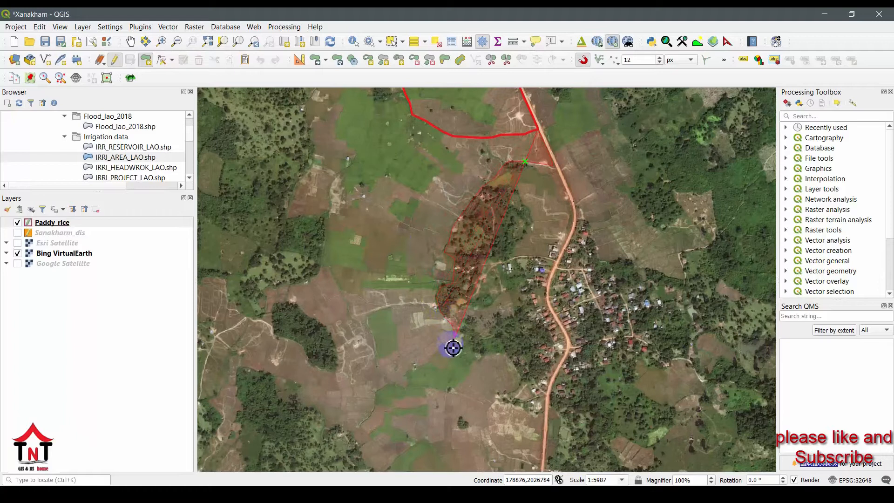
# Trace the third polygon's southern edge southwest across the brown and green fields
pyautogui.click(438, 354)
pyautogui.click(411, 373)
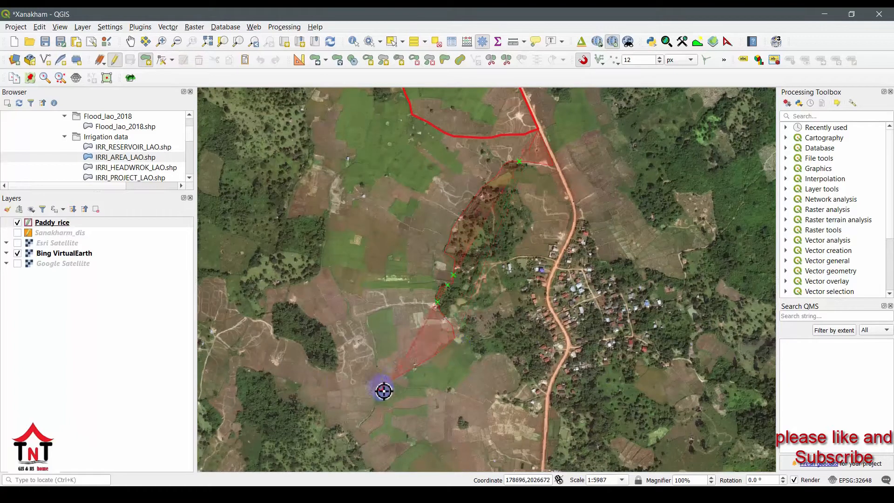
pyautogui.click(384, 387)
pyautogui.click(346, 389)
# Trace the third polygon's western edge north along the forest boundary, then bring the outline back toward the second polygon
pyautogui.click(343, 361)
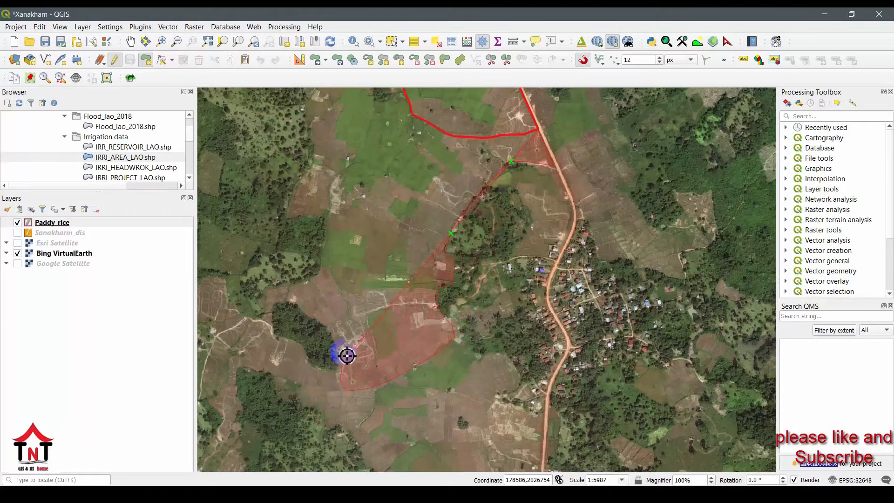
pyautogui.click(339, 332)
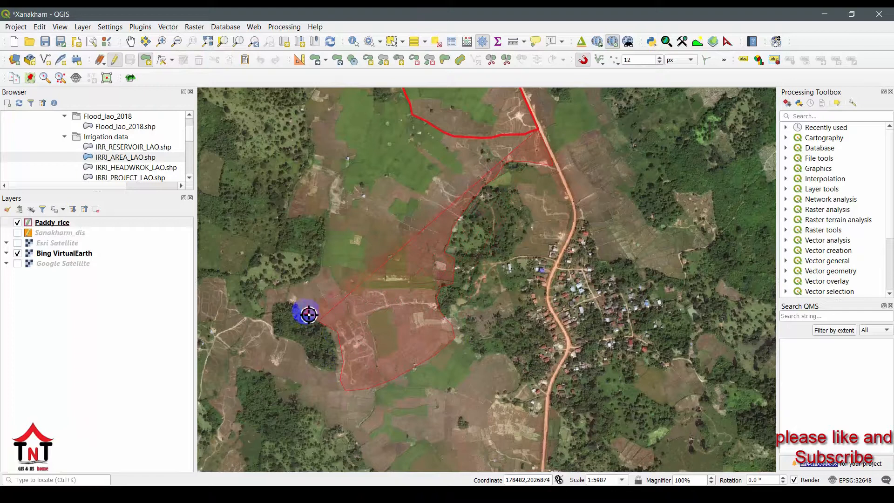
pyautogui.click(265, 303)
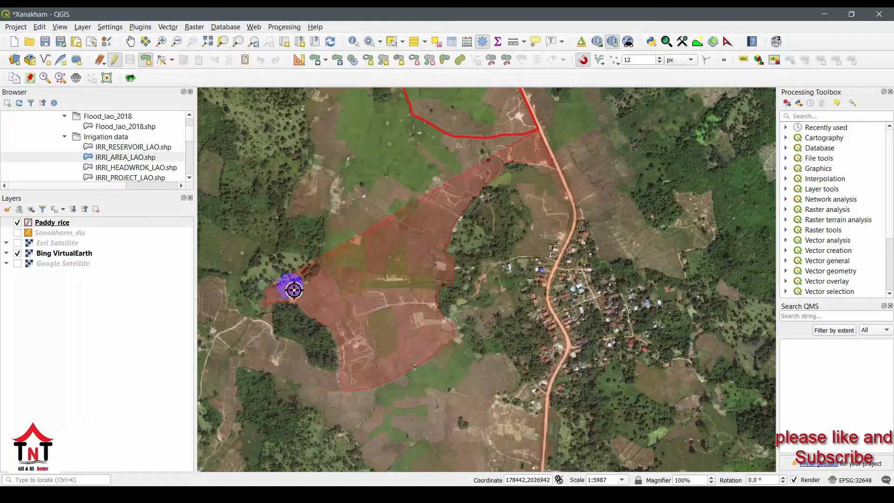
pyautogui.click(322, 271)
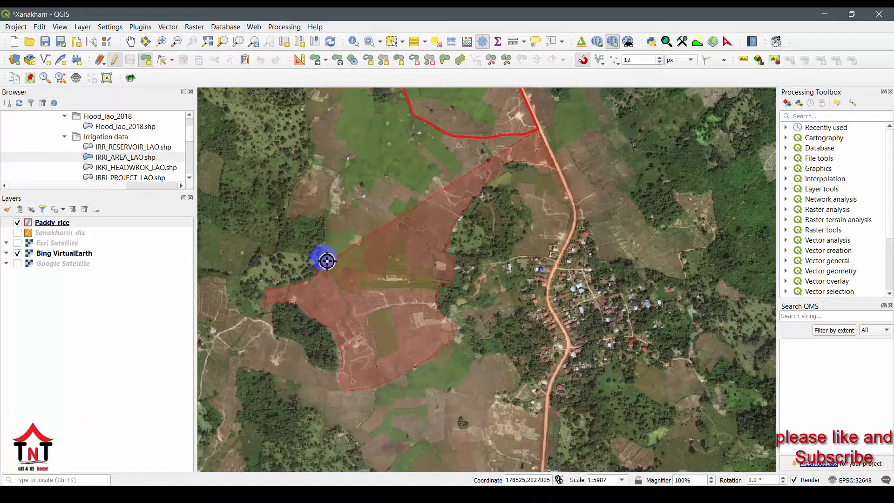
pyautogui.click(292, 215)
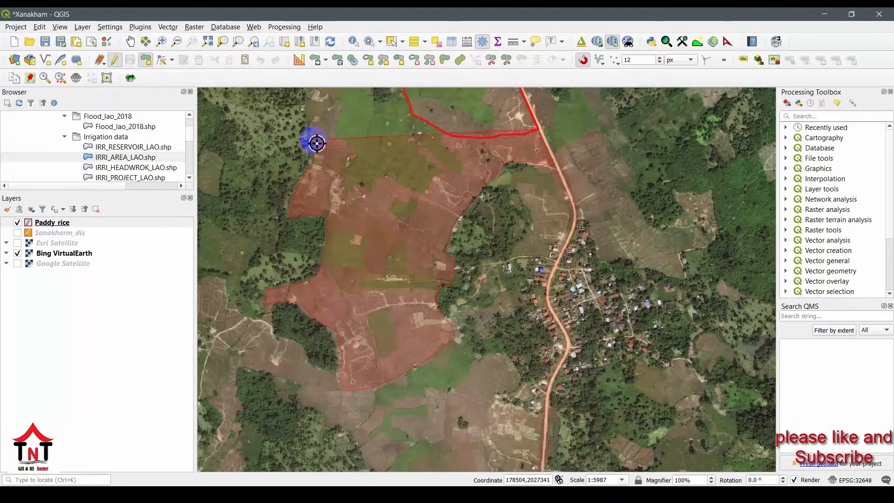
pyautogui.moveTo(317, 143); pyautogui.dragTo(334, 295)
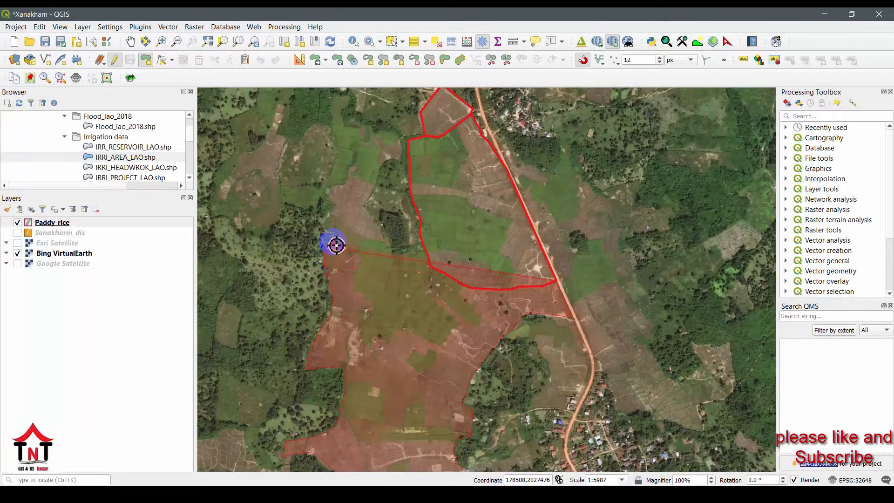
pyautogui.click(335, 208)
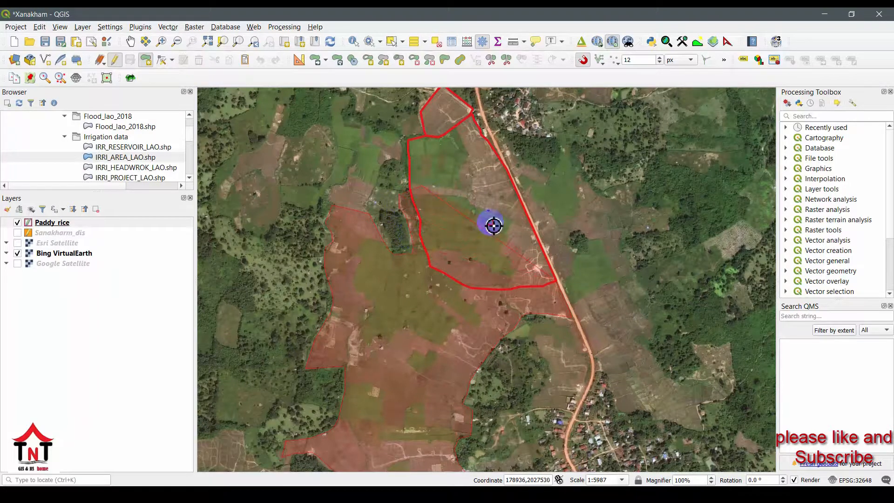
# Finish the third paddy polygon with empty attributes and save the layer edits
pyautogui.rightClick(489, 222)
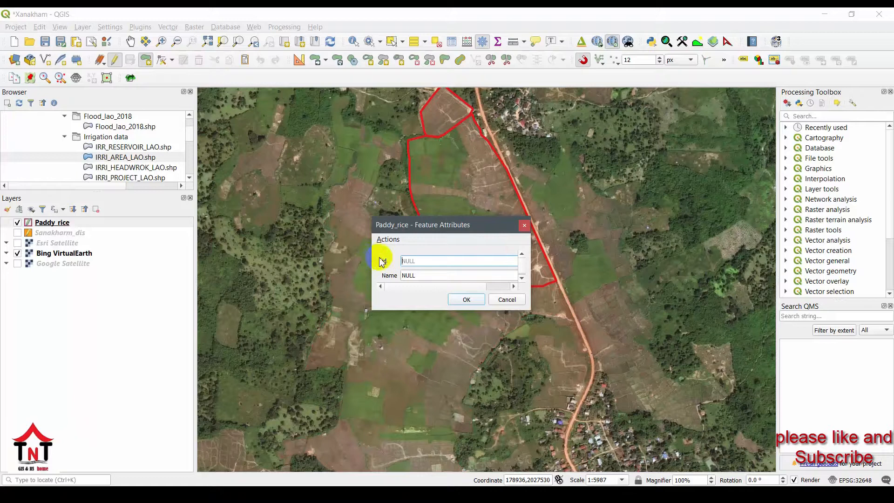
pyautogui.scroll(-1, 430, 272)
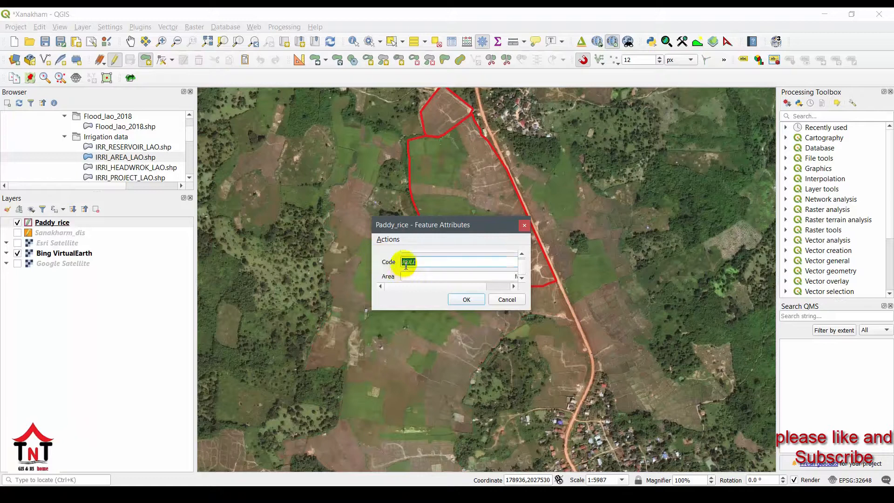
pyautogui.press('Return')
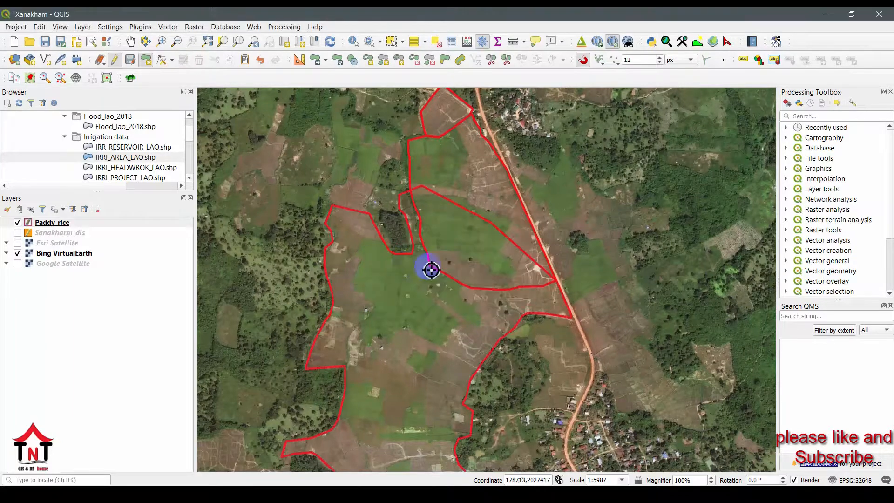
pyautogui.scroll(-1, 437, 263)
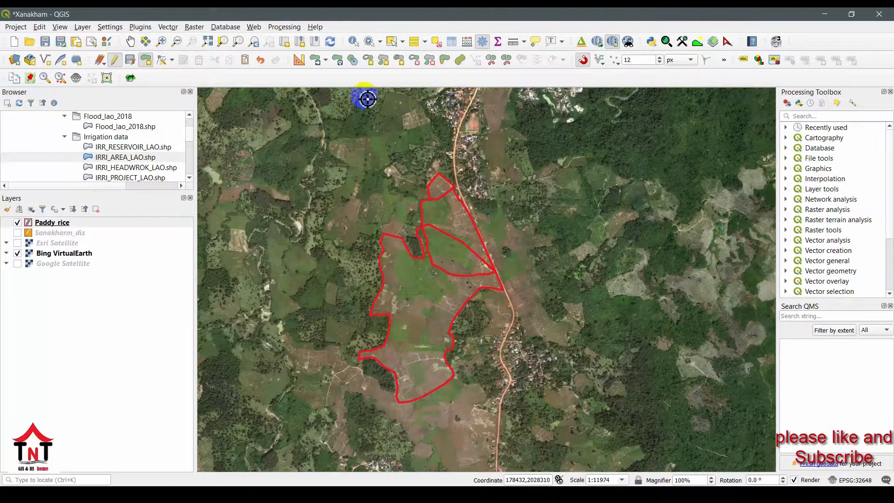
pyautogui.click(132, 63)
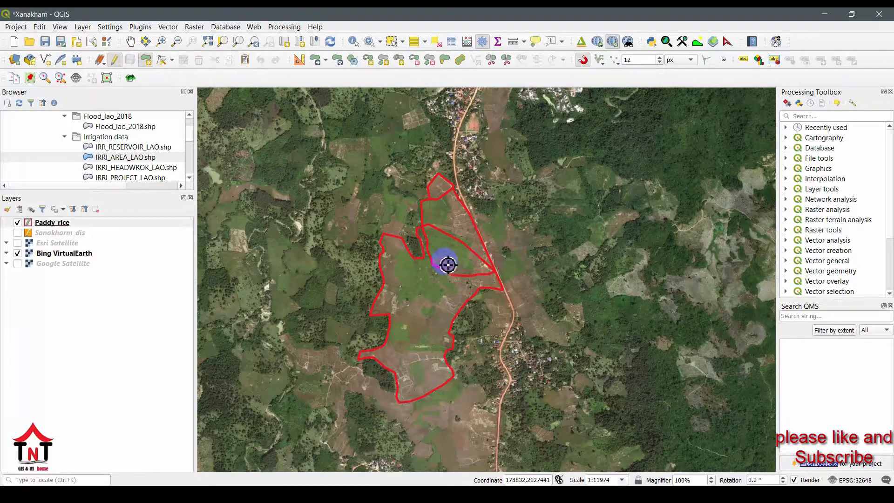
# Start a fourth paddy polygon at the third one's southeastern corner and trace its eastern edge south along the village fields and road
pyautogui.scroll(-1, 440, 265)
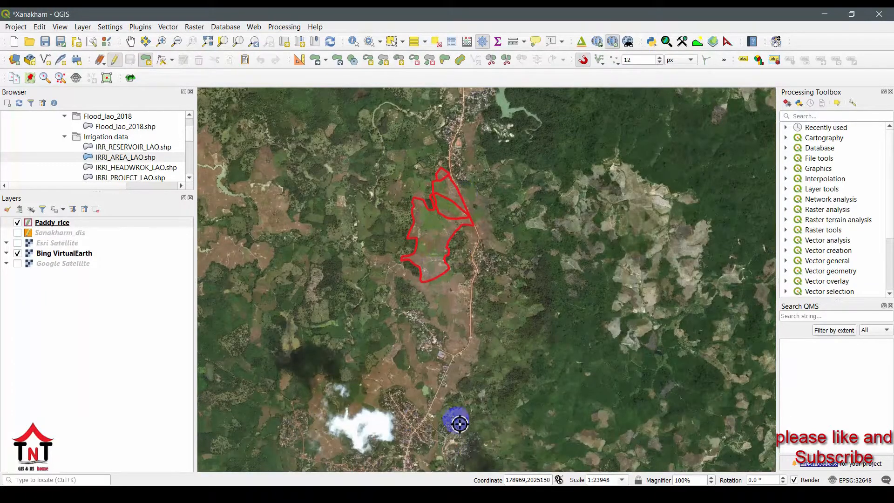
pyautogui.scroll(2, 444, 309)
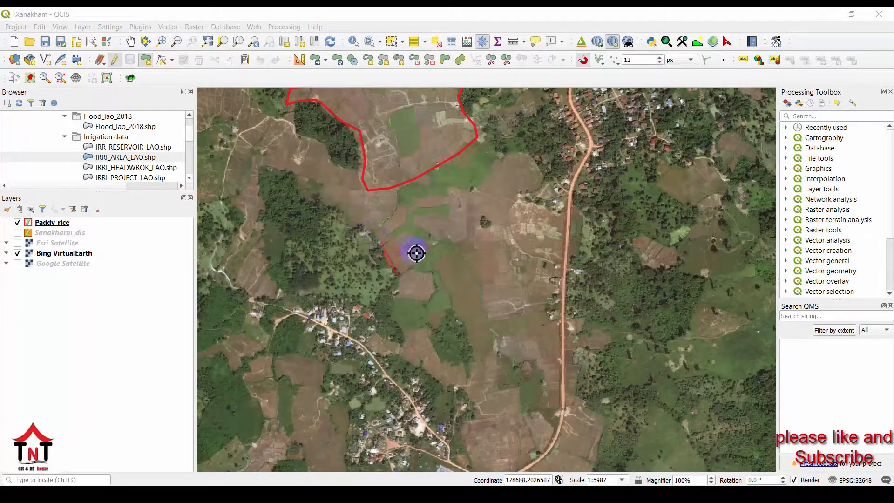
pyautogui.press('Escape')
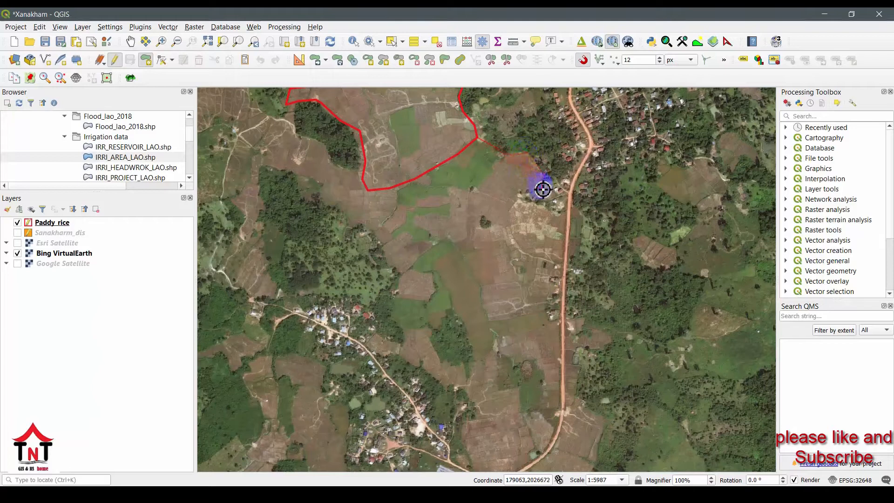
pyautogui.click(520, 202)
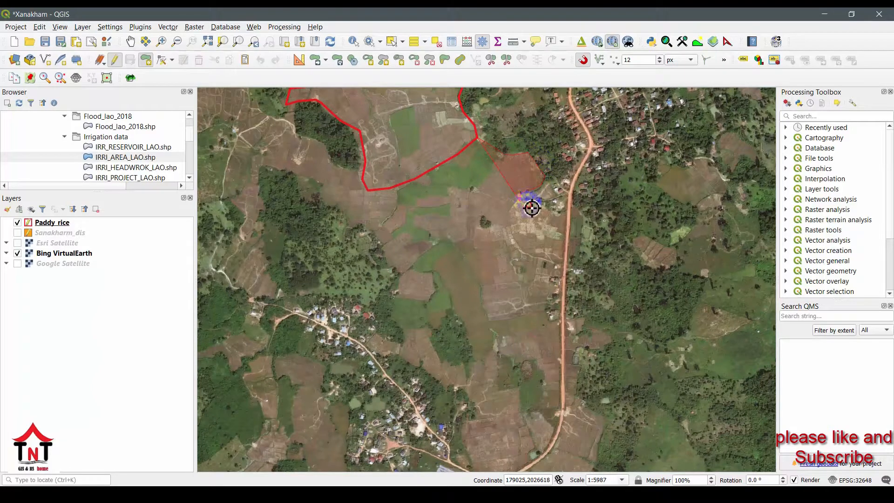
pyautogui.click(568, 213)
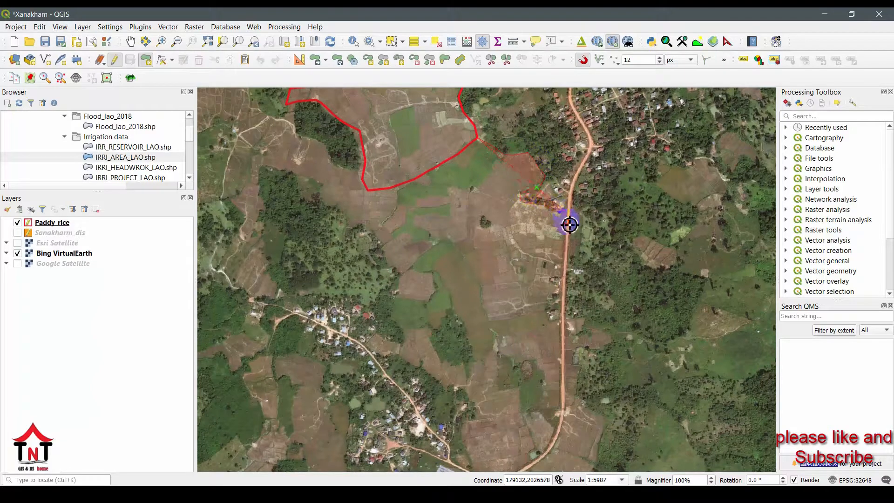
pyautogui.rightClick(562, 274)
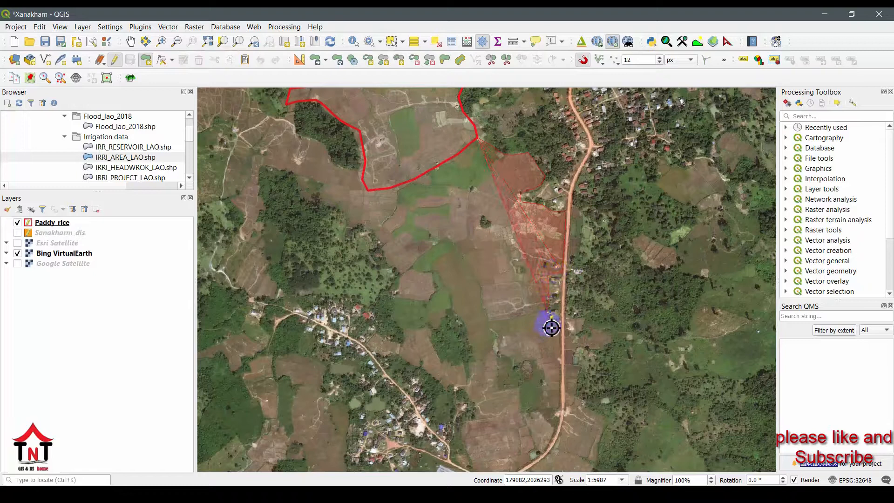
pyautogui.click(563, 325)
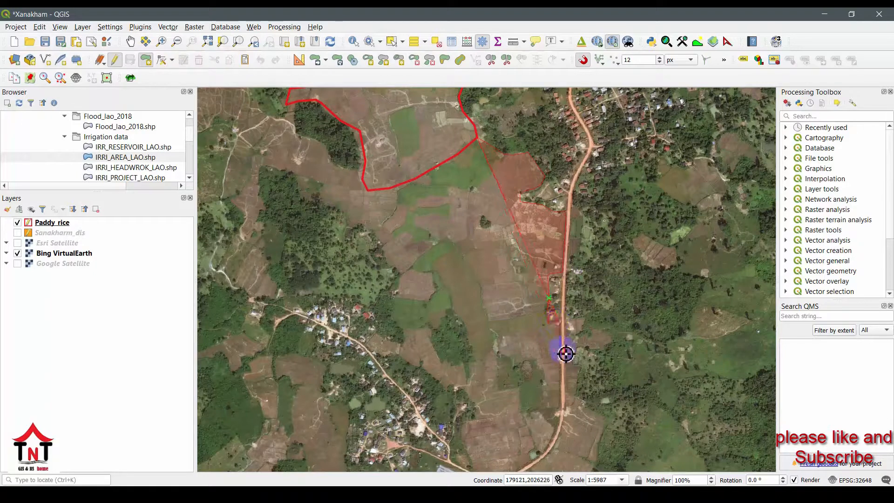
pyautogui.click(562, 413)
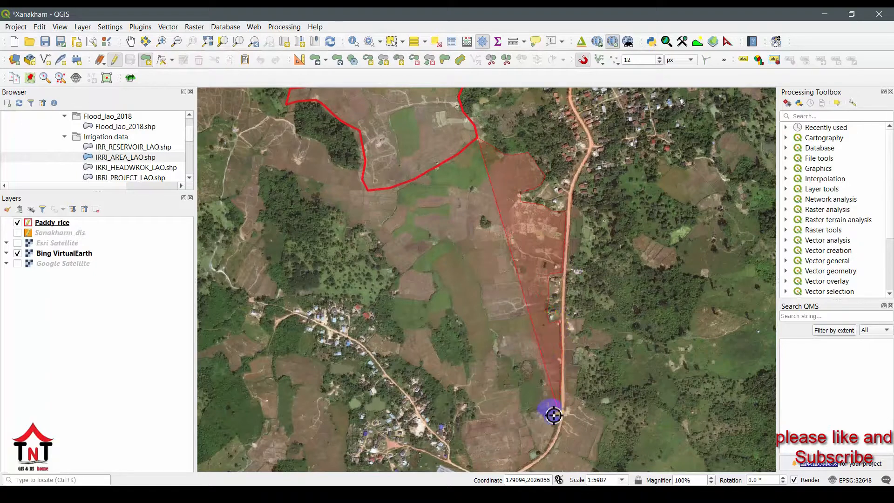
# Trace the fourth polygon's southern edge west around the small wooded patch and up beside the palm grove
pyautogui.click(538, 371)
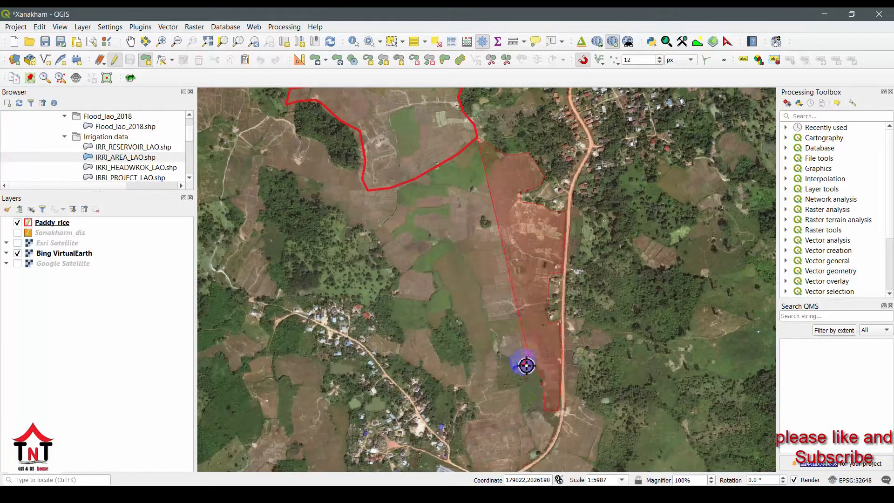
pyautogui.click(477, 361)
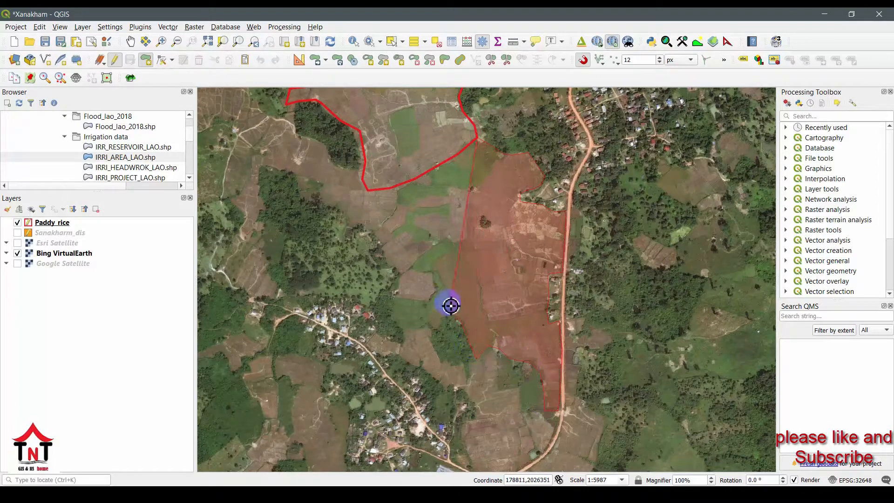
pyautogui.click(440, 328)
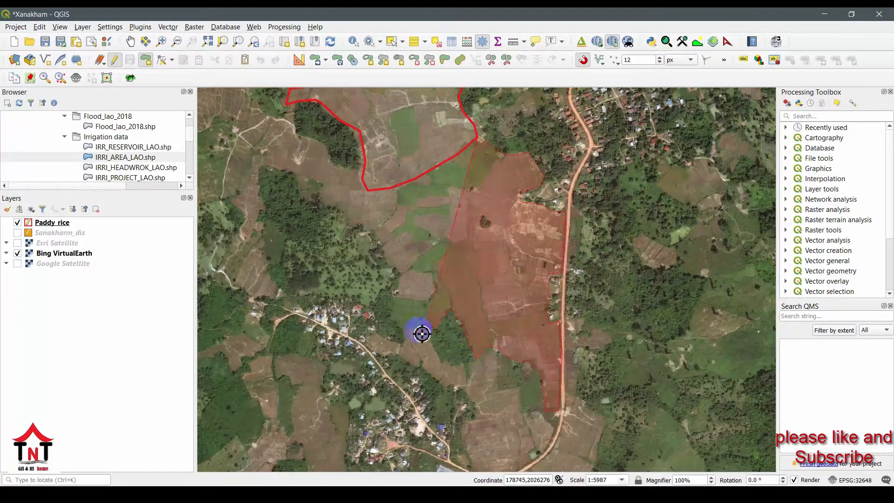
pyautogui.click(398, 327)
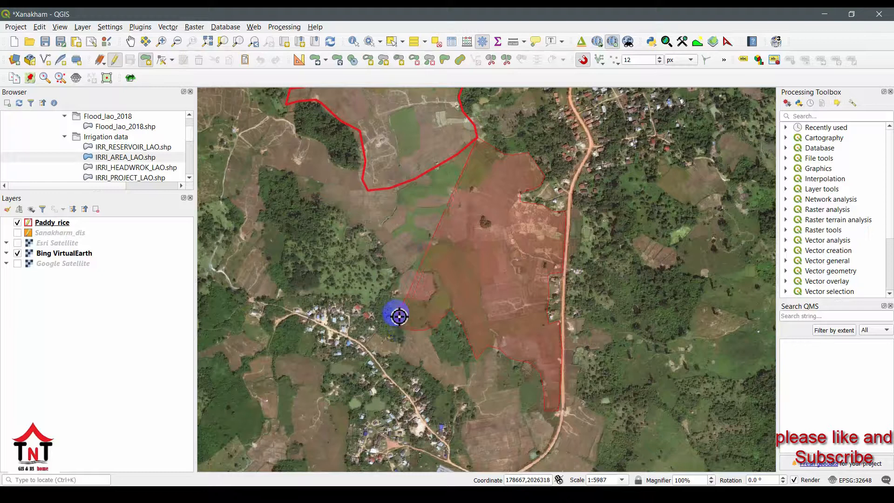
pyautogui.click(398, 268)
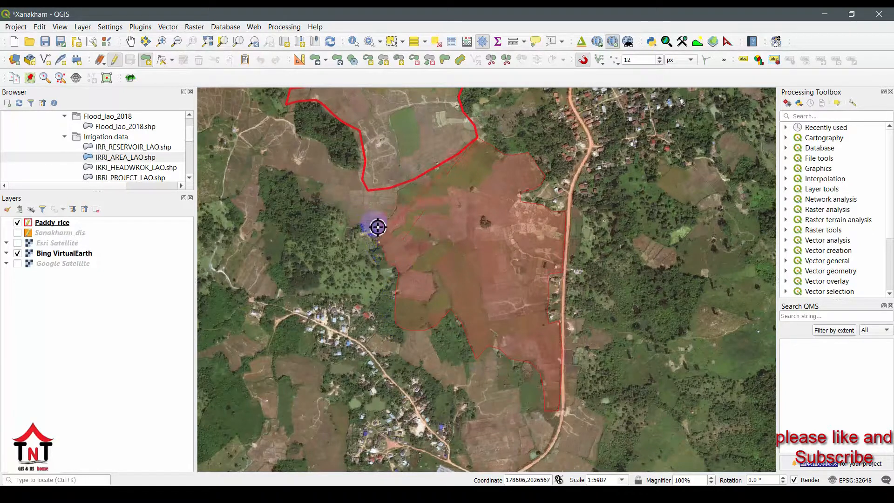
# Continue the fourth polygon's outline northwest along the northern border of the forest to the forest's northwestern tip
pyautogui.click(364, 224)
pyautogui.click(351, 223)
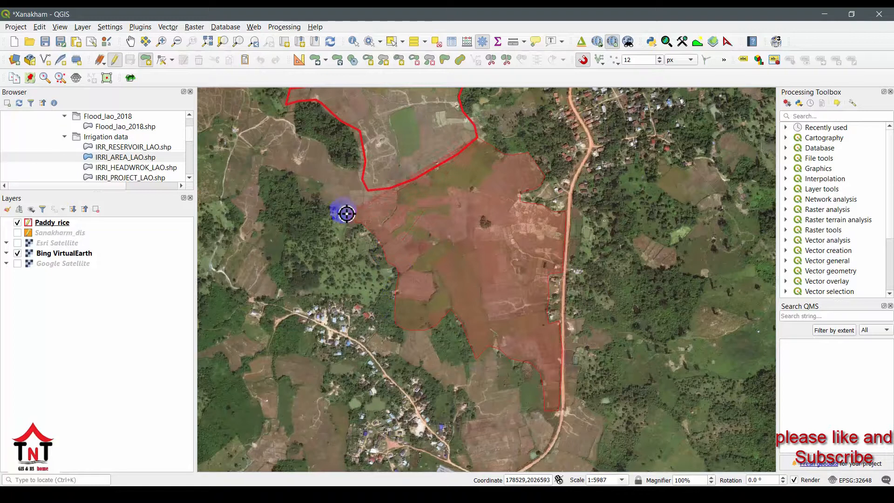
pyautogui.click(325, 200)
pyautogui.click(317, 186)
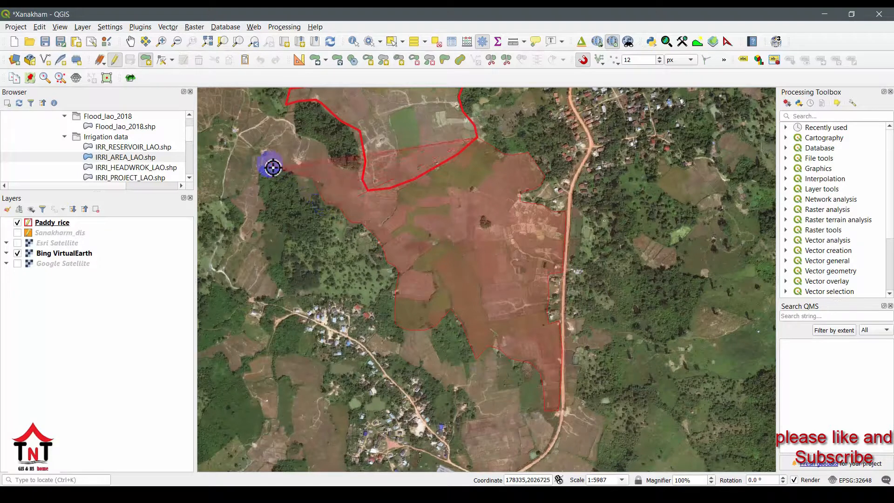
pyautogui.moveTo(268, 166); pyautogui.dragTo(449, 262)
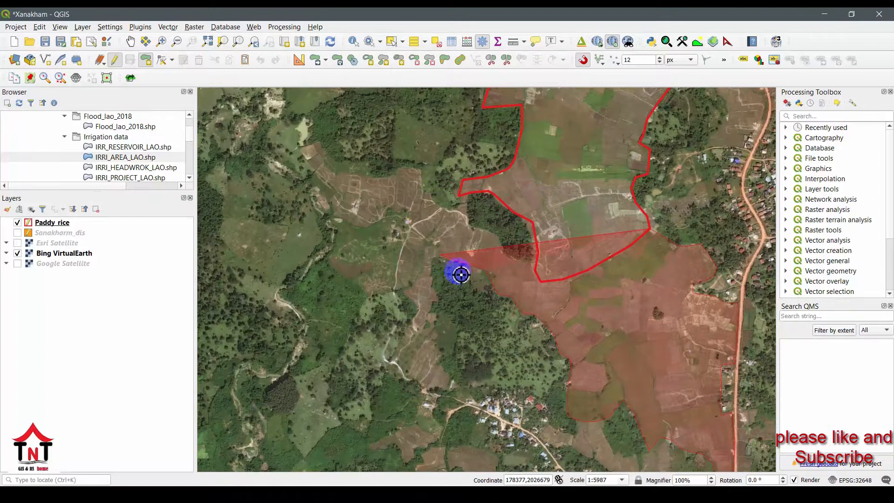
# Trace the fourth polygon around the narrow brown strip west of the forest, south to the village road and back north
pyautogui.click(436, 263)
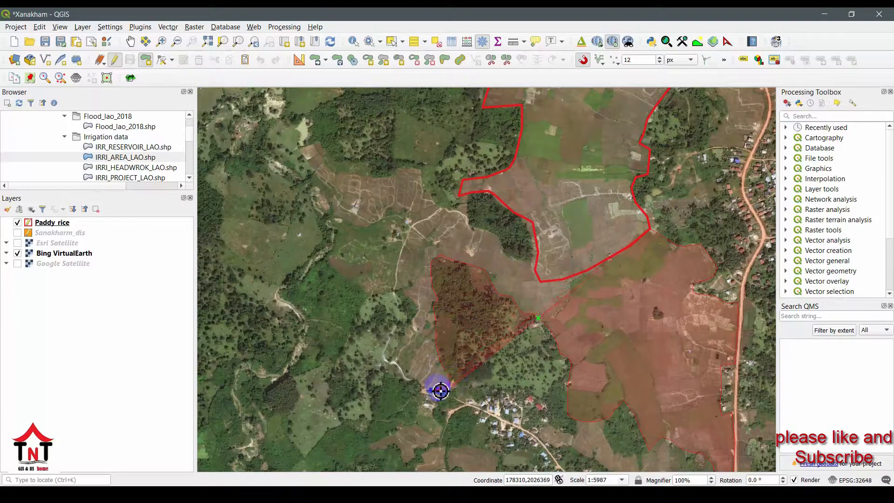
pyautogui.rightClick(415, 381)
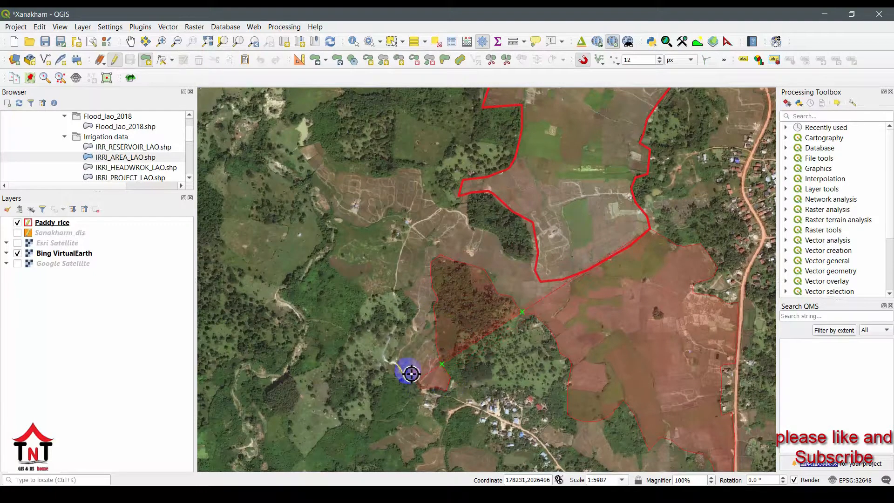
pyautogui.click(395, 359)
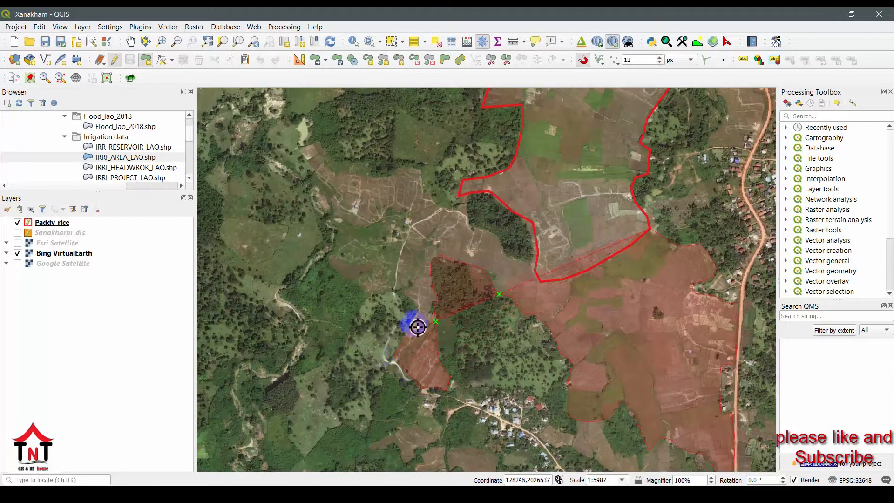
pyautogui.click(383, 295)
# Extend the fourth polygon's western edge north and northwest along the brown fields to the corner beside the pond
pyautogui.scroll(1, 378, 267)
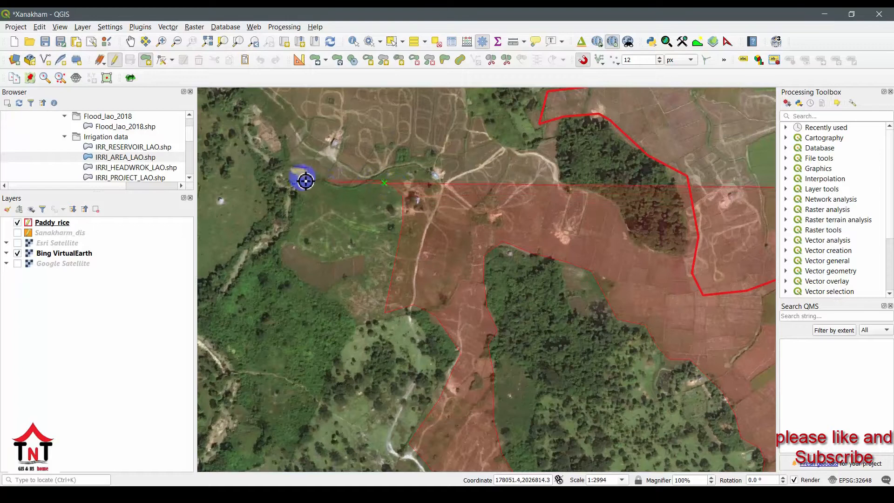
pyautogui.moveTo(284, 164); pyautogui.dragTo(382, 342)
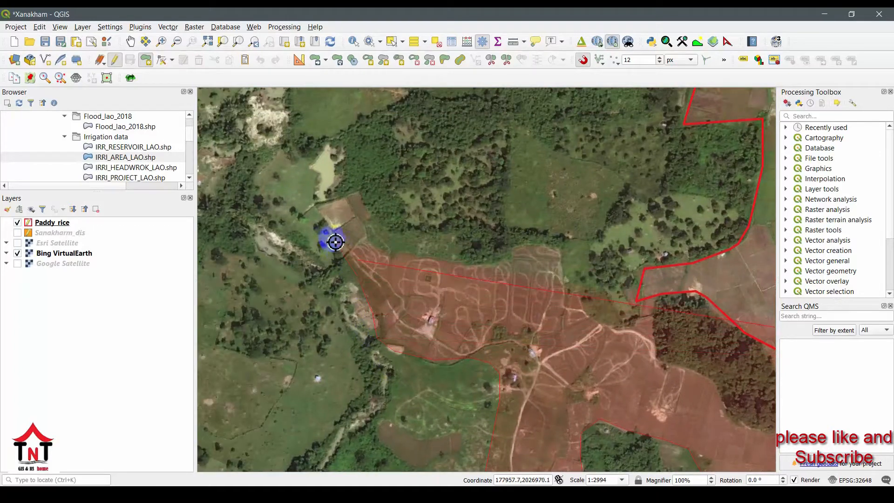
pyautogui.click(316, 206)
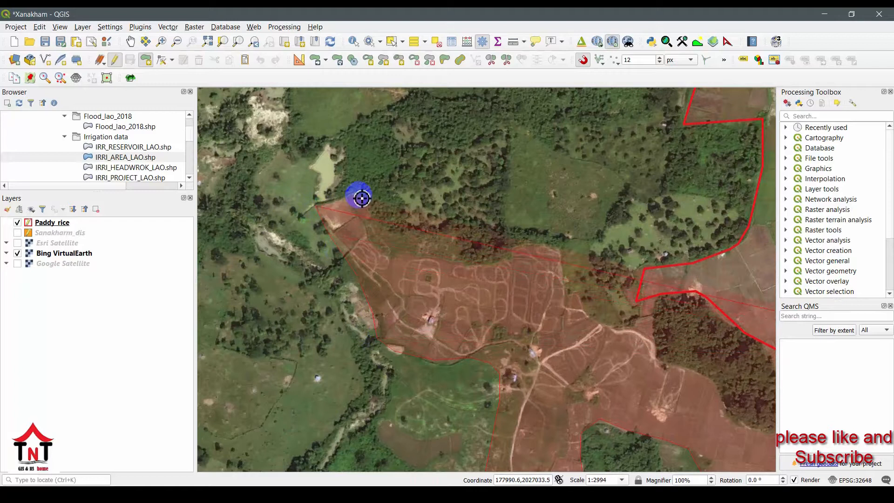
# Trace the fourth polygon's northern edge from the pond corner east and southeast along the woods toward the third polygon
pyautogui.click(360, 194)
pyautogui.click(392, 253)
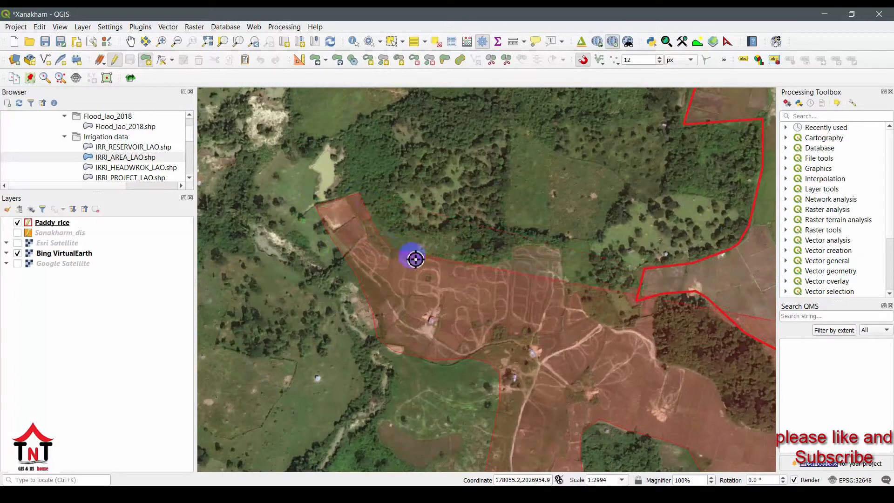
pyautogui.click(467, 268)
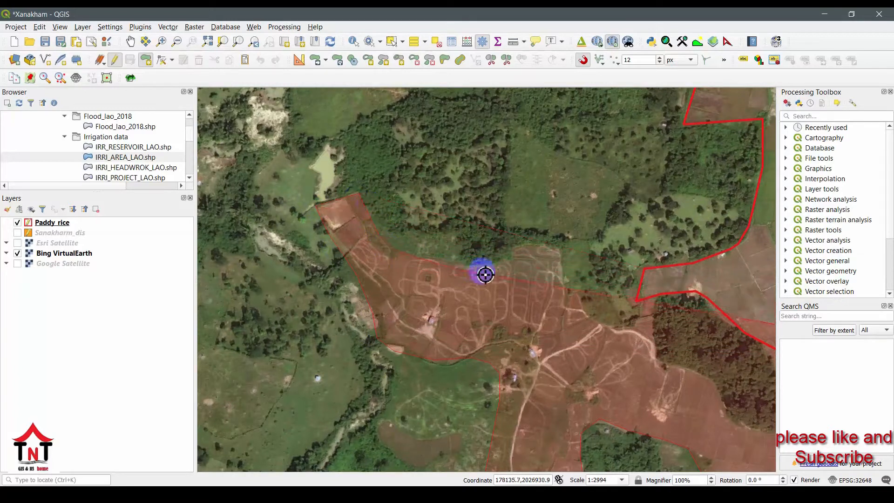
pyautogui.click(519, 249)
pyautogui.click(559, 247)
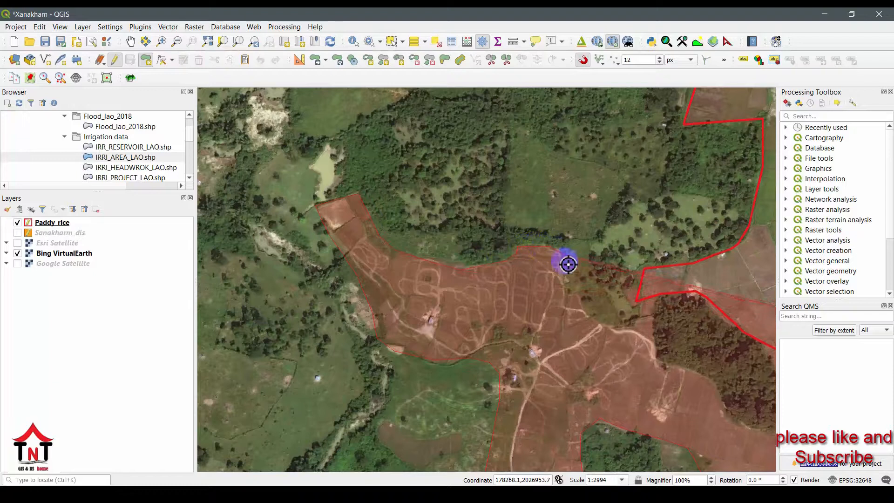
pyautogui.click(572, 299)
pyautogui.click(611, 331)
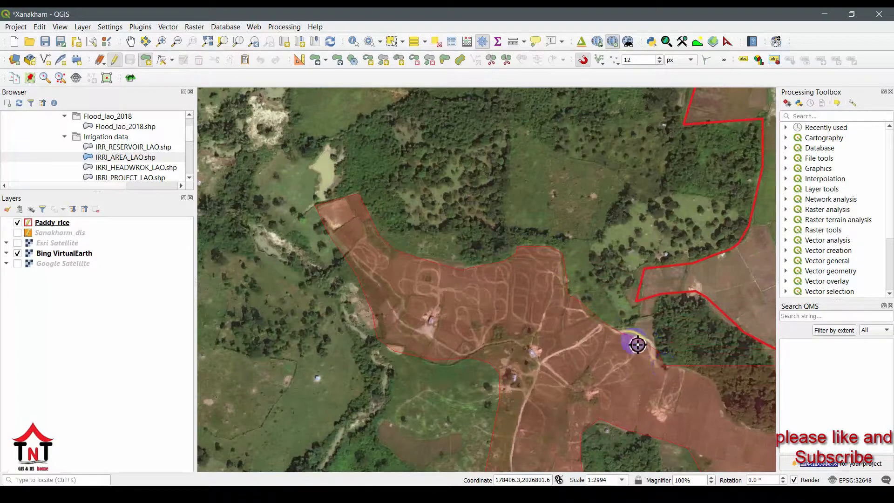
pyautogui.moveTo(667, 369); pyautogui.dragTo(461, 236)
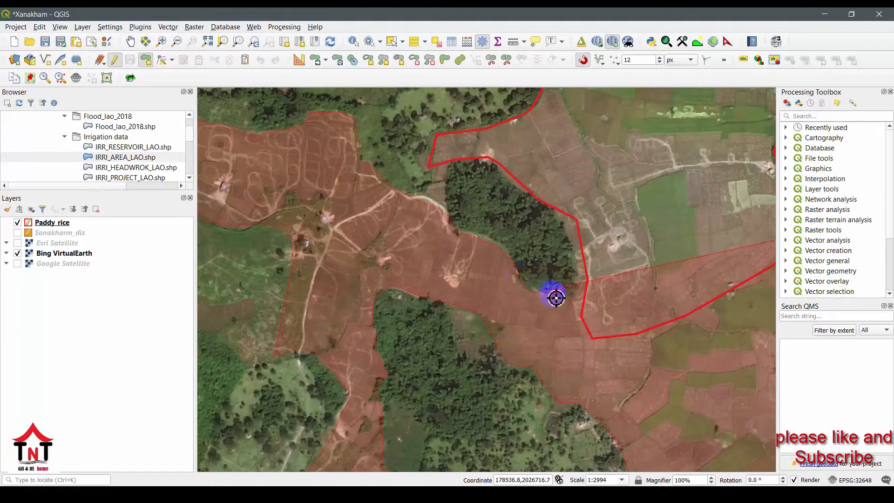
# Finish the fourth paddy polygon with Code 01 and save the layer edits
pyautogui.rightClick(595, 300)
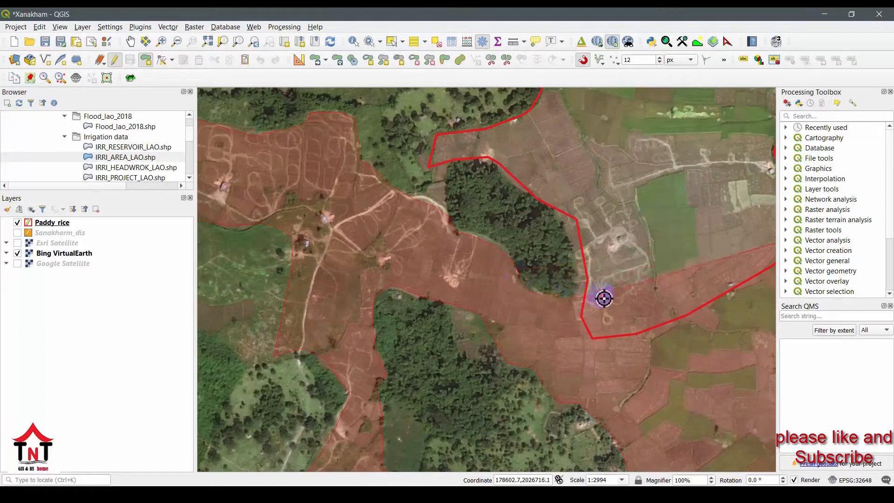
pyautogui.click(418, 277)
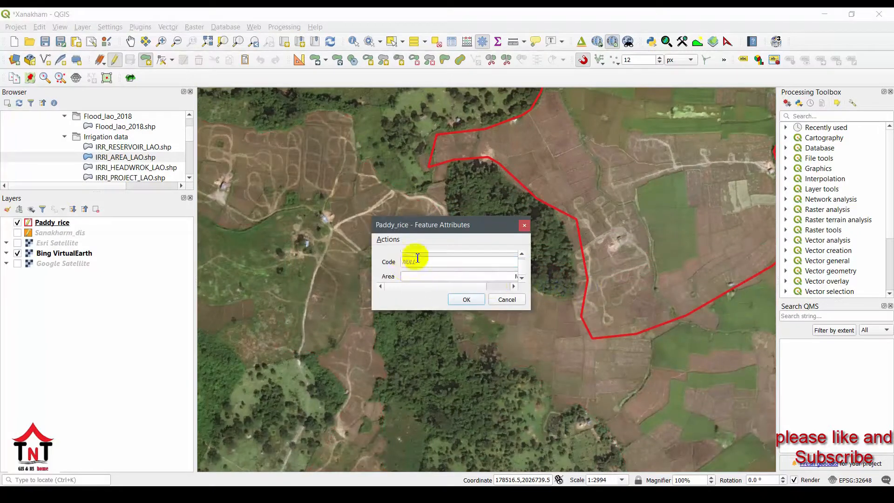
pyautogui.moveTo(414, 262); pyautogui.dragTo(383, 265)
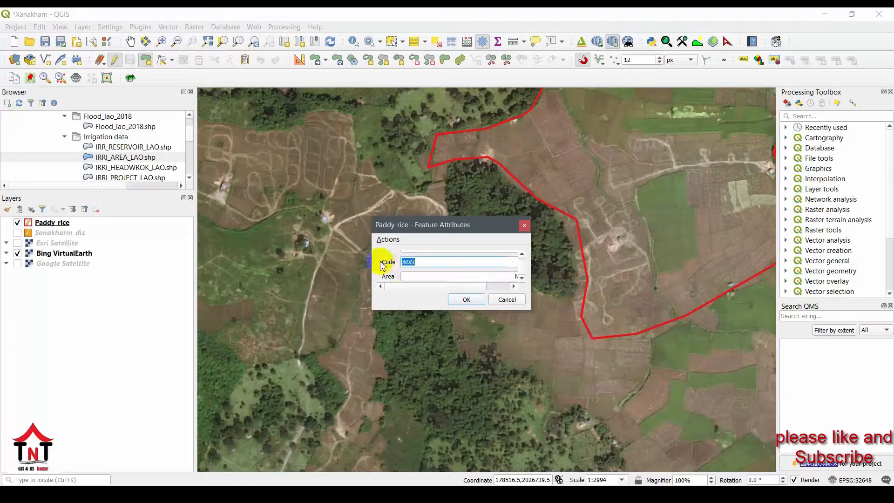
pyautogui.write('01')
pyautogui.press('Return')
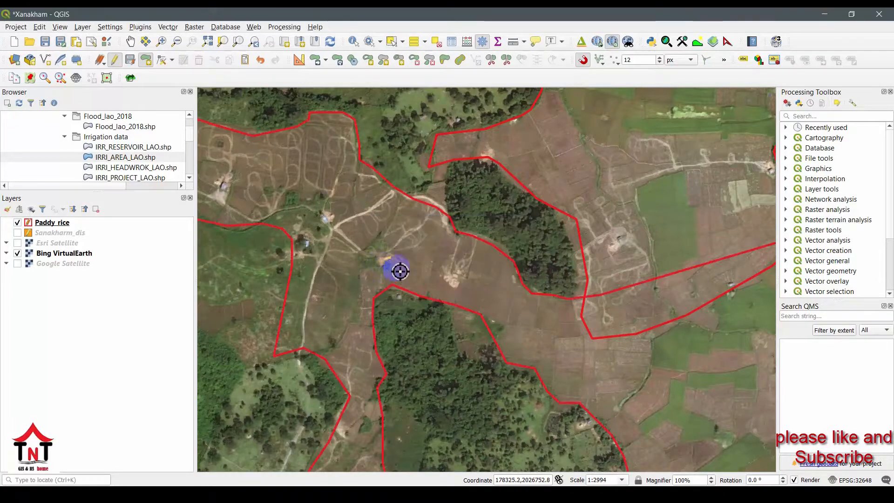
pyautogui.scroll(-1, 394, 269)
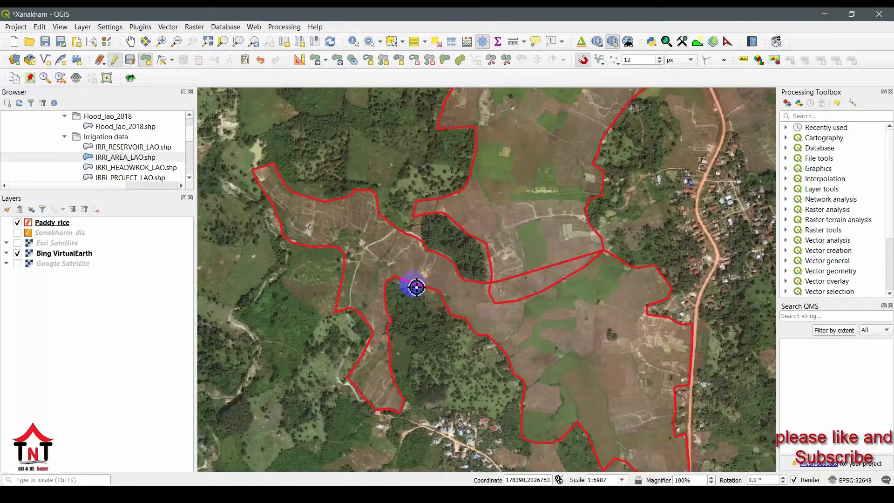
pyautogui.click(130, 61)
# Start a fifth paddy polygon northwest of the wooded patch, tracing its western edge north along the brown and green fields
pyautogui.scroll(-1, 294, 193)
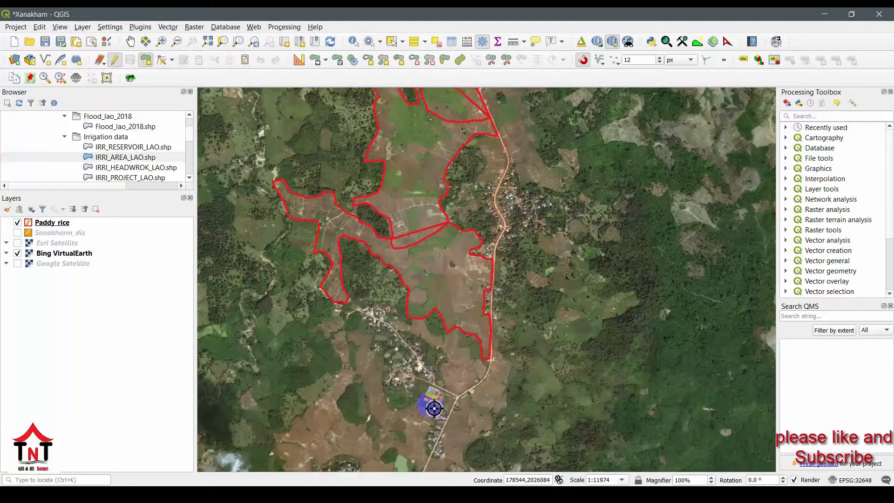
pyautogui.click(395, 318)
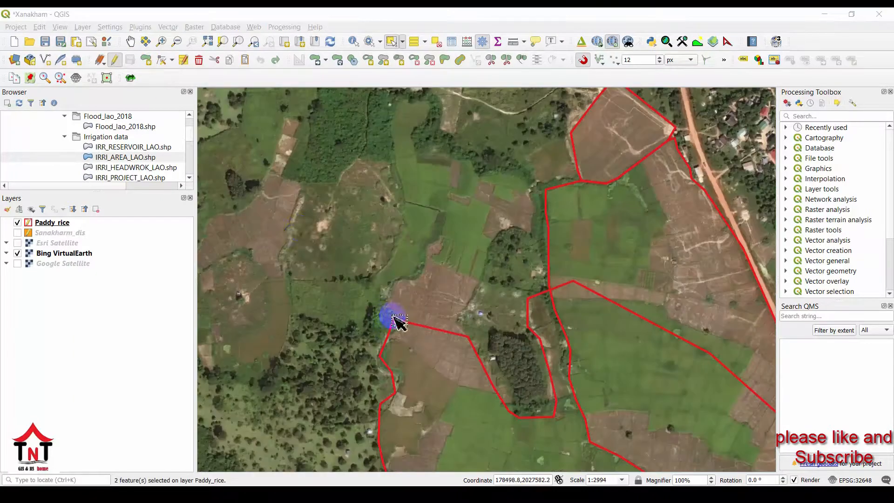
pyautogui.click(146, 60)
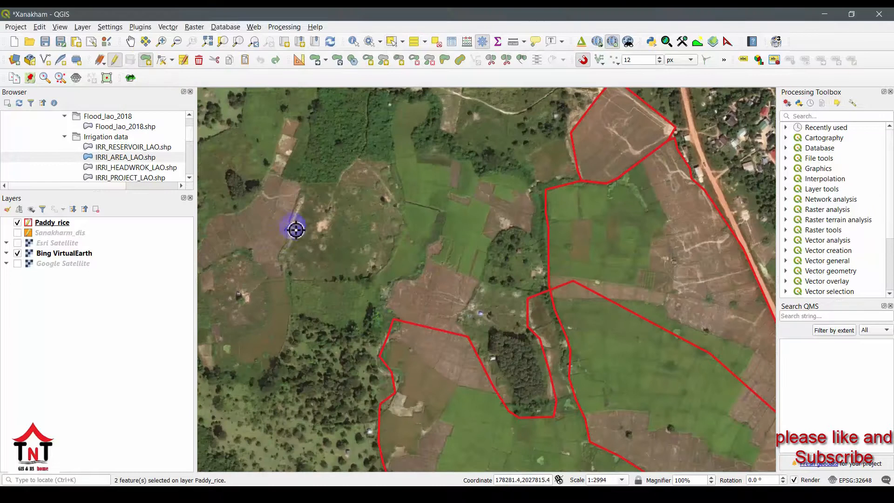
pyautogui.click(383, 285)
pyautogui.click(400, 240)
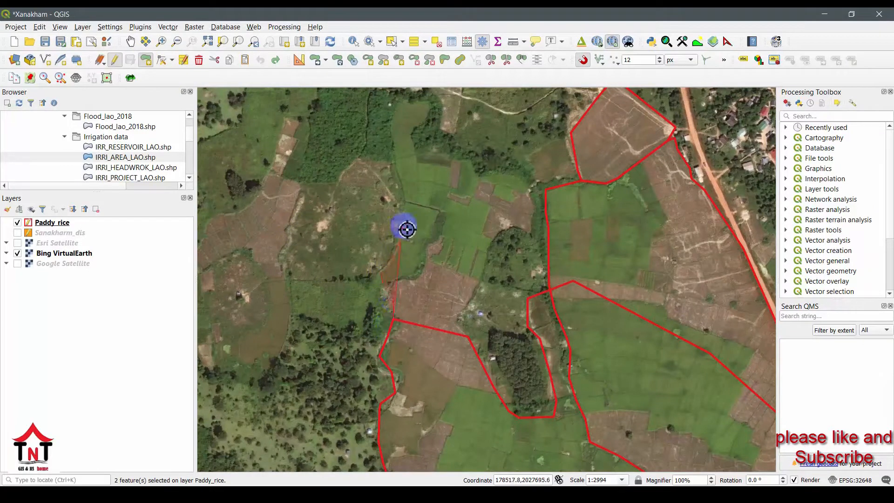
pyautogui.click(403, 219)
pyautogui.click(398, 160)
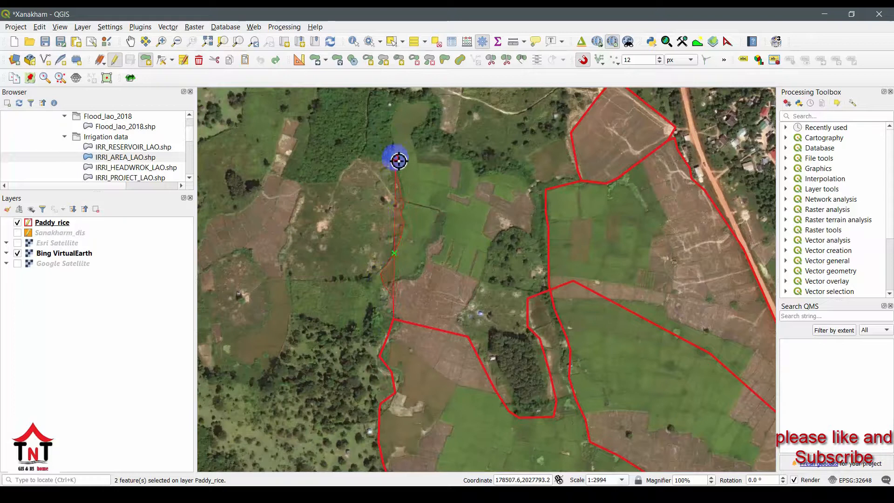
pyautogui.click(397, 131)
pyautogui.click(398, 115)
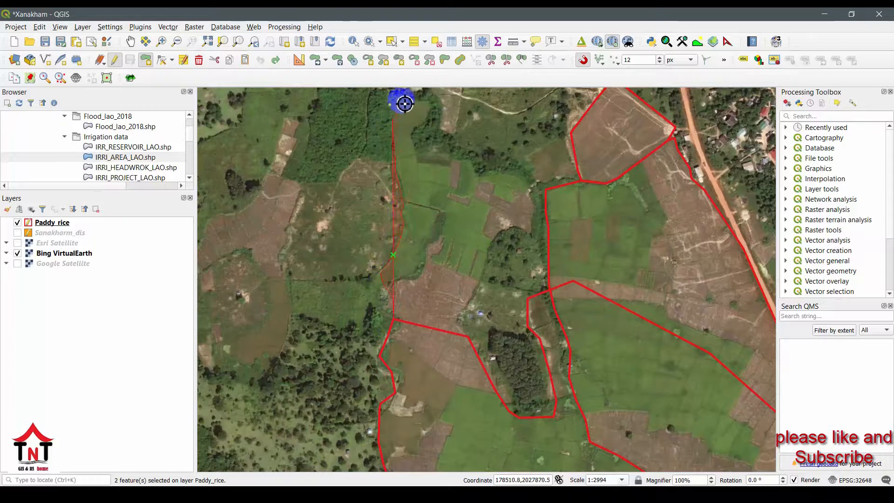
# Trace the fifth polygon around the green strip's northern tip, along the eastern field edge and south to overlap the existing polygon
pyautogui.click(411, 100)
pyautogui.click(432, 113)
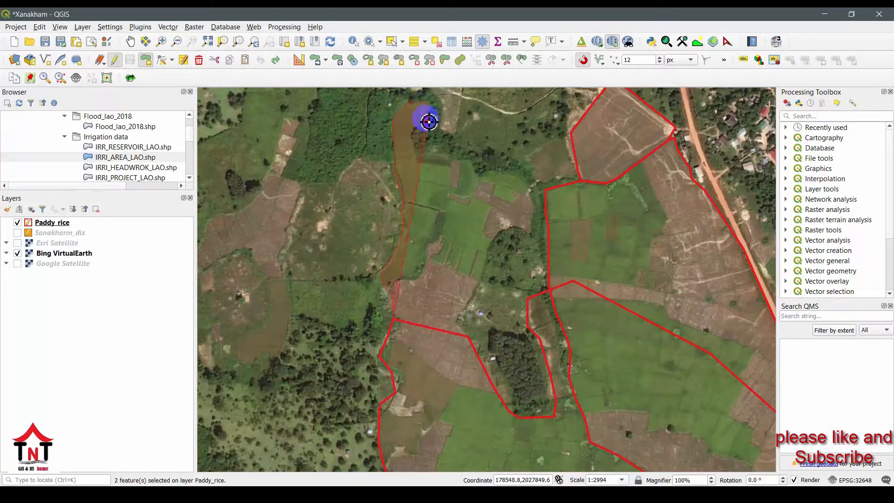
pyautogui.click(419, 160)
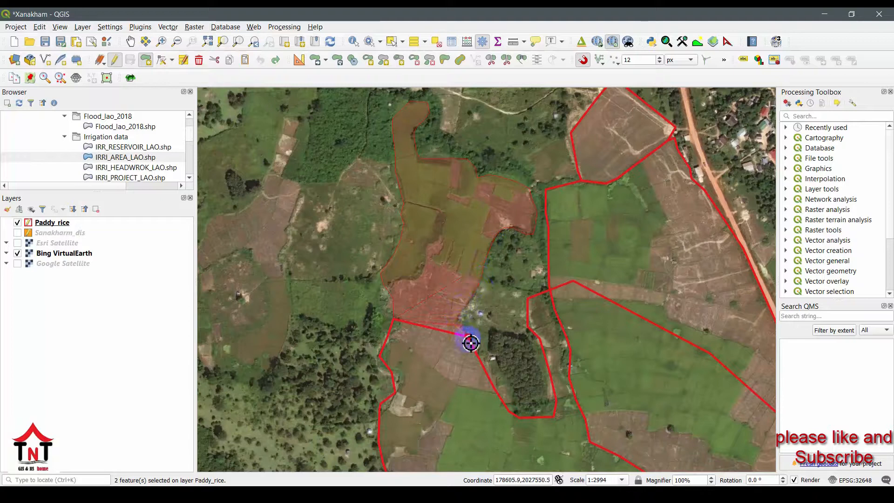
# Finish the fifth paddy polygon with Code 01
pyautogui.rightClick(414, 338)
pyautogui.scroll(-2, 428, 270)
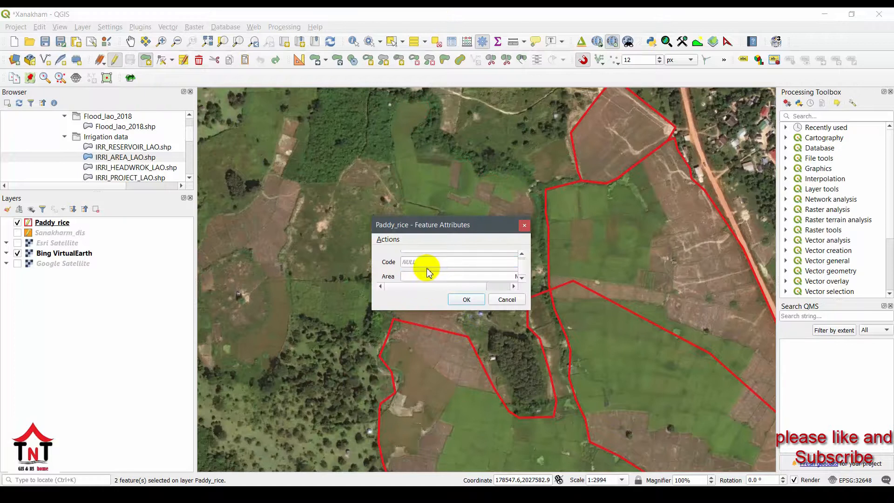
pyautogui.click(419, 265)
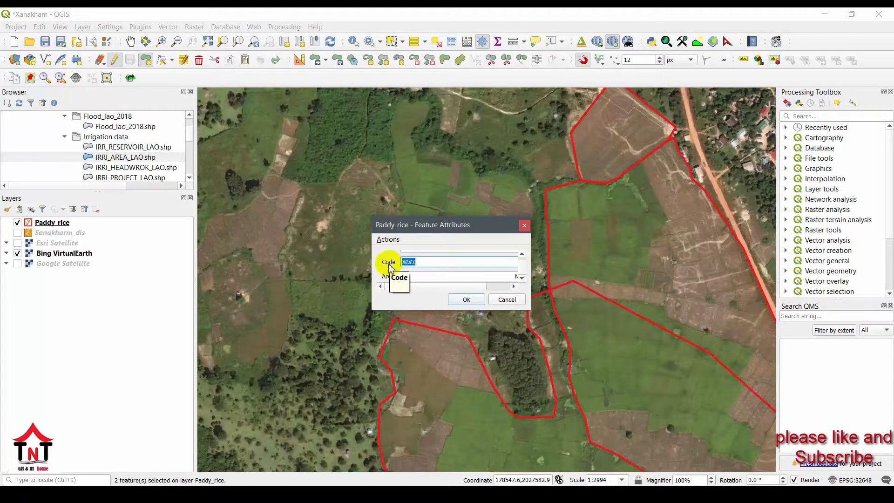
pyautogui.write('01')
pyautogui.click(467, 301)
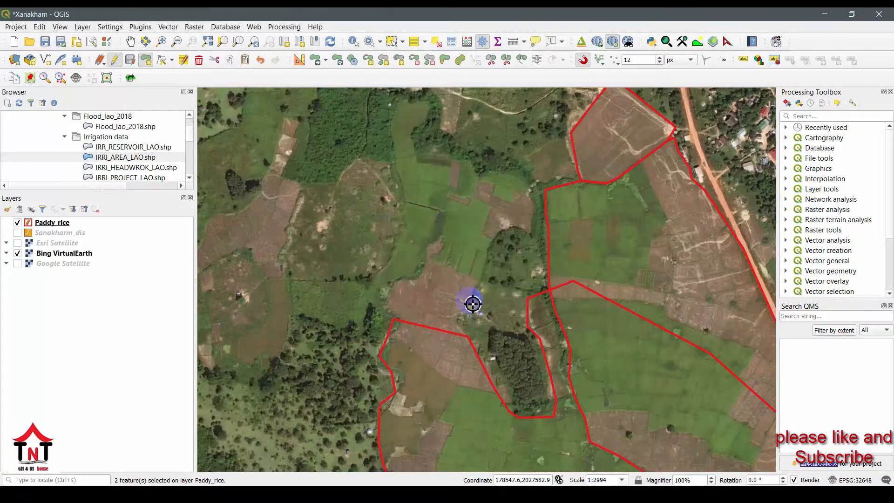
# Select all five paddy polygons and merge them into one feature, keeping the proposed attributes
pyautogui.scroll(-1, 461, 303)
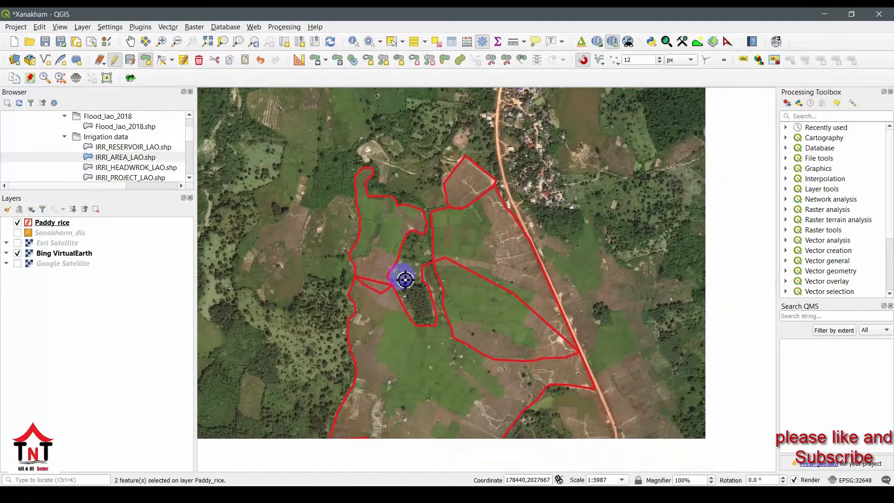
pyautogui.click(391, 42)
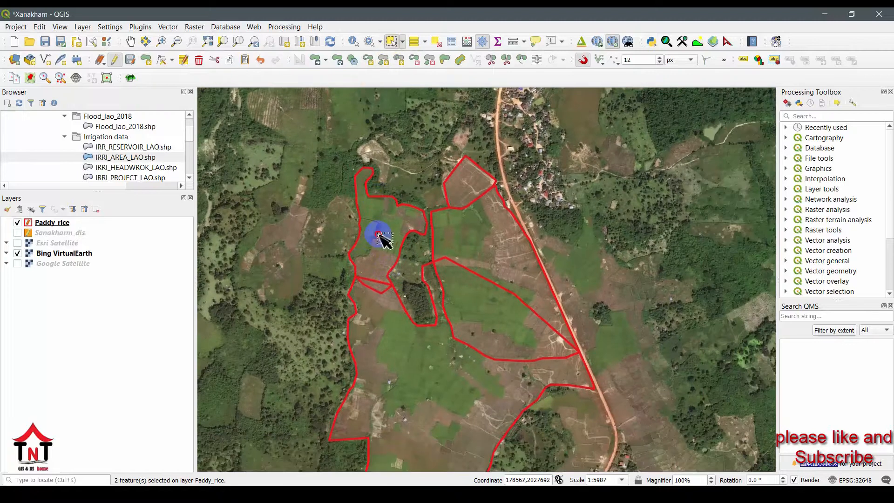
pyautogui.click(381, 237)
pyautogui.keyDown('shift'); pyautogui.click(379, 335); pyautogui.keyUp('shift')
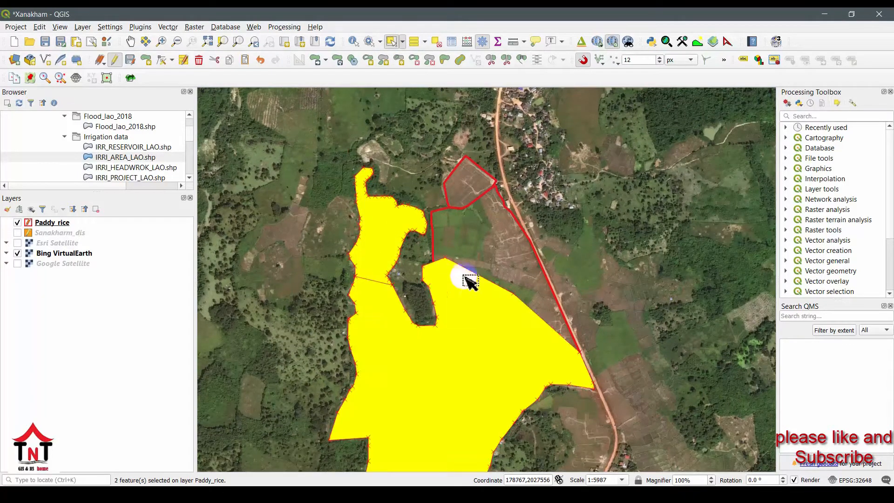
pyautogui.keyDown('shift'); pyautogui.click(483, 246); pyautogui.keyUp('shift')
pyautogui.keyDown('shift'); pyautogui.click(472, 198); pyautogui.keyUp('shift')
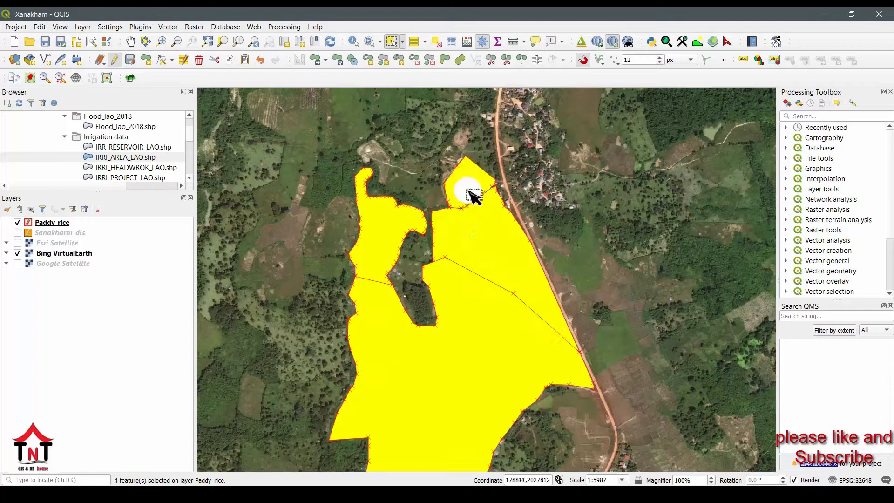
pyautogui.moveTo(509, 379); pyautogui.dragTo(608, 156)
pyautogui.keyDown('shift'); pyautogui.click(541, 373); pyautogui.keyUp('shift')
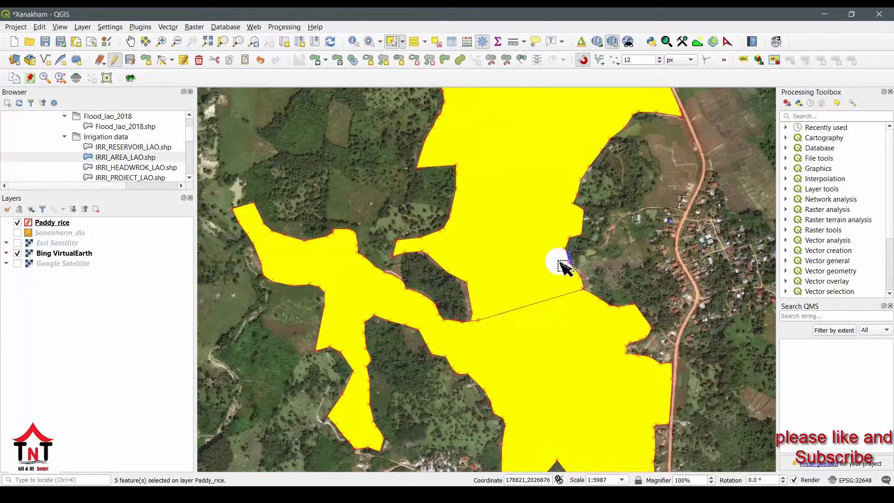
pyautogui.click(521, 60)
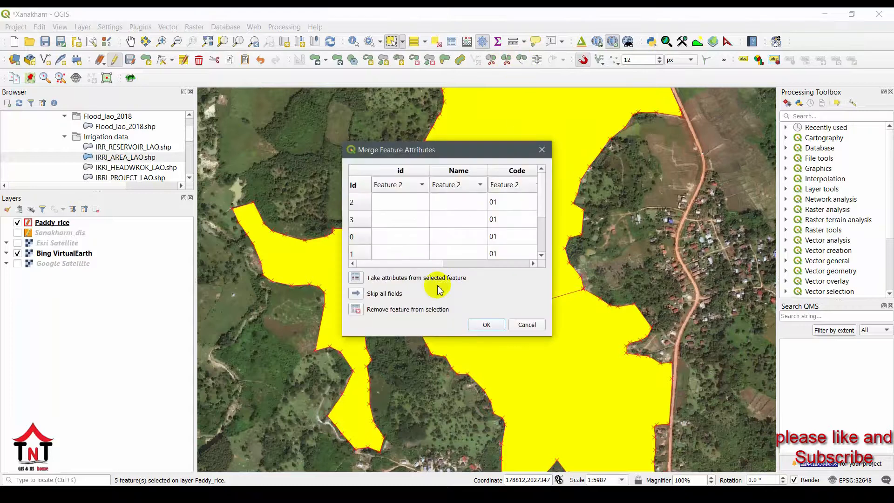
pyautogui.click(482, 325)
# Examine the merged paddy outline from its northern end down to the fields beside the southern village
pyautogui.scroll(-2, 484, 322)
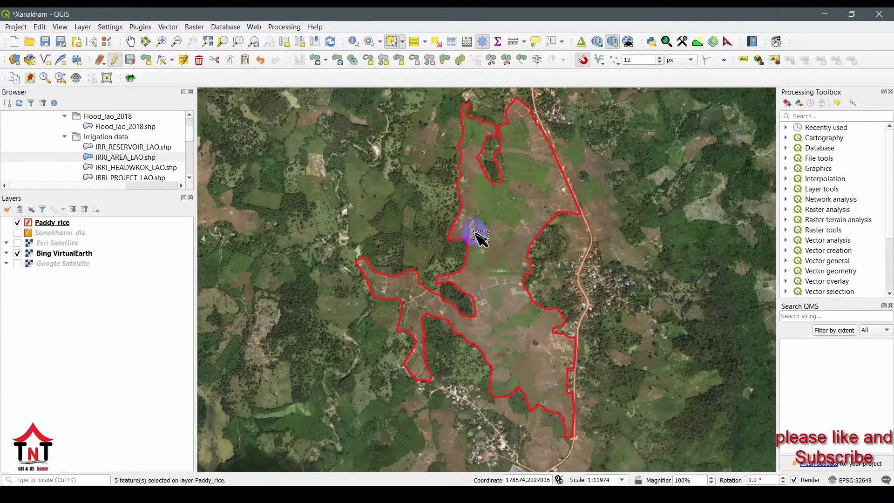
pyautogui.scroll(1, 515, 319)
pyautogui.scroll(2, 506, 247)
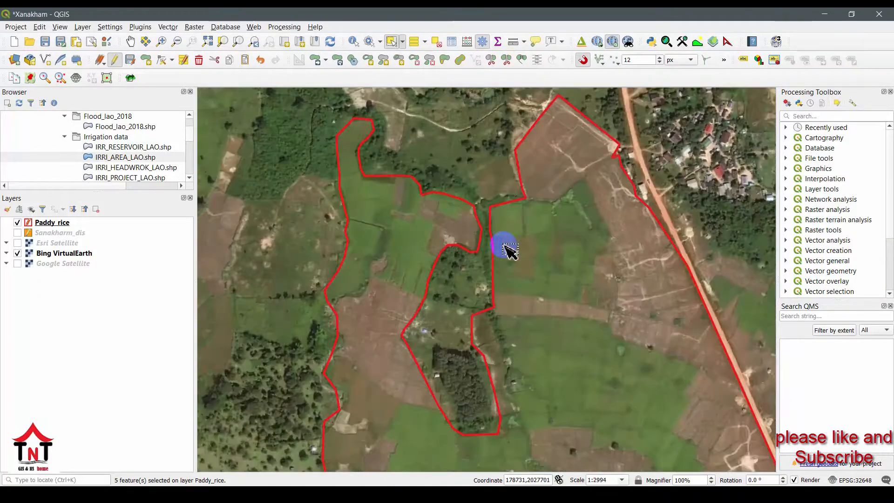
pyautogui.scroll(-1, 505, 247)
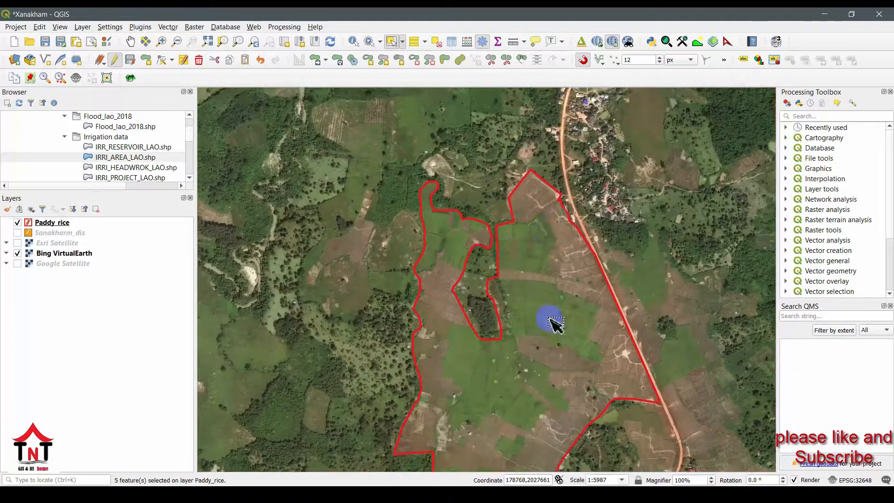
pyautogui.moveTo(533, 347); pyautogui.dragTo(547, 192)
pyautogui.moveTo(584, 234); pyautogui.dragTo(630, 98)
pyautogui.moveTo(499, 328); pyautogui.dragTo(500, 212)
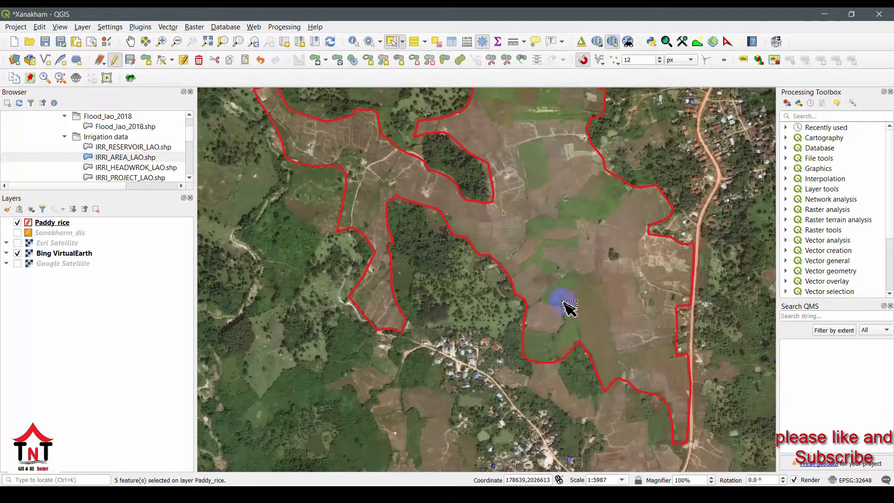
pyautogui.moveTo(563, 302); pyautogui.dragTo(456, 231)
pyautogui.moveTo(495, 295); pyautogui.dragTo(476, 227)
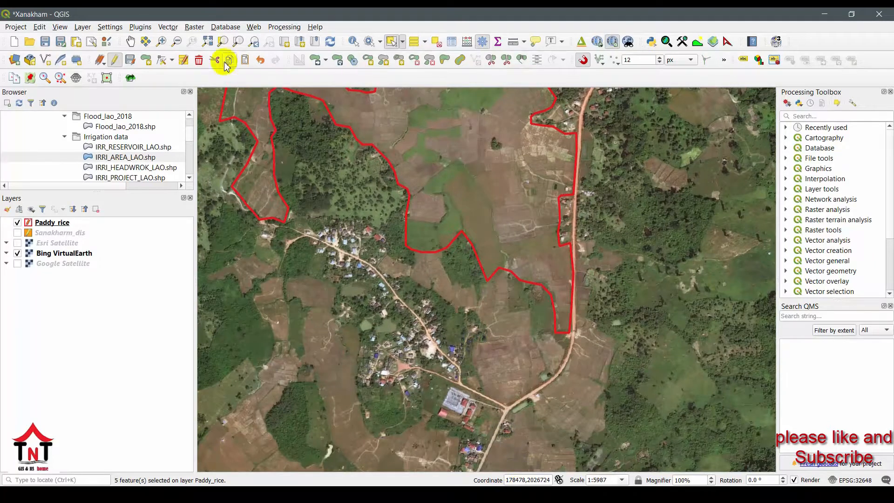
# Trace a new paddy polygon around the brown fields between the village and the wooded patch, returning north to the merged outline
pyautogui.click(147, 60)
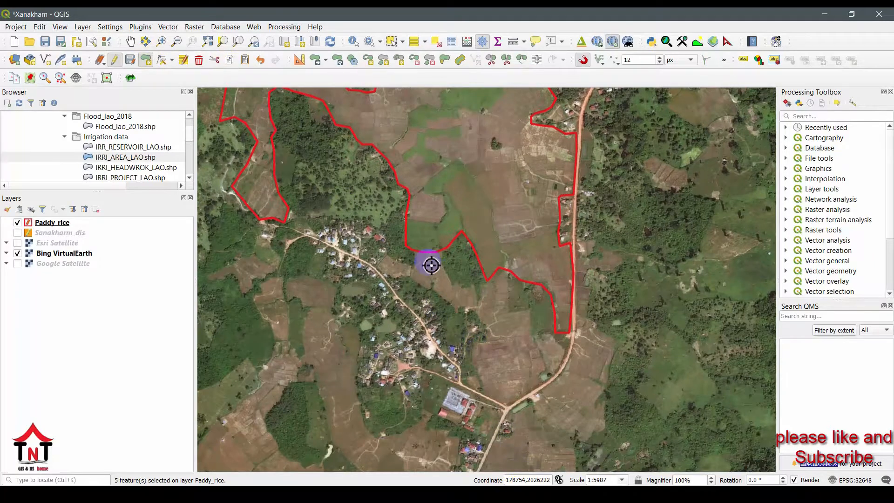
pyautogui.scroll(1, 412, 249)
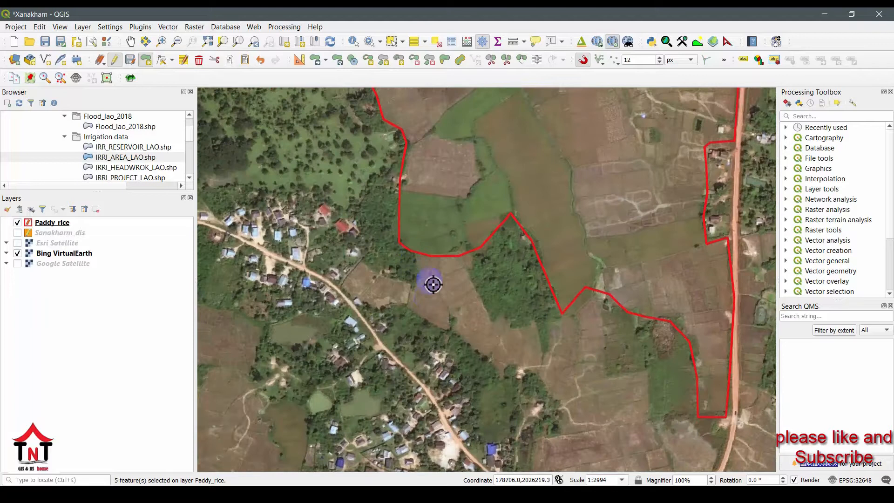
pyautogui.moveTo(433, 283); pyautogui.dragTo(409, 228)
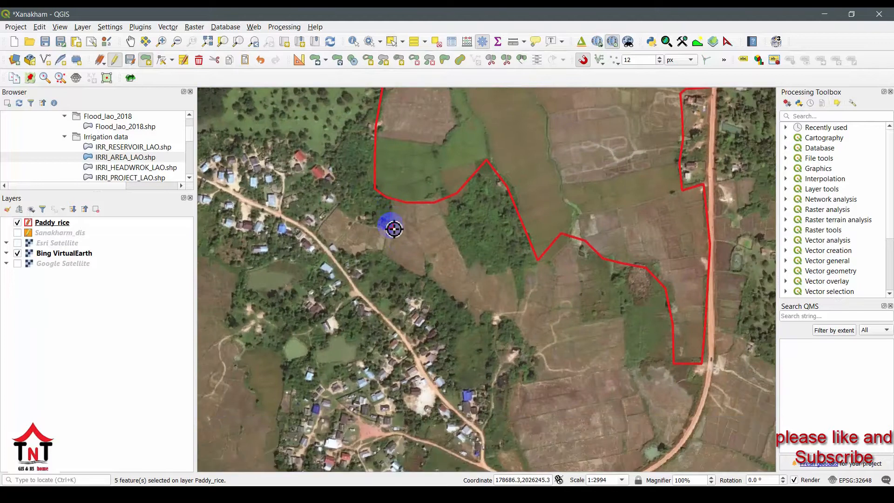
pyautogui.click(360, 223)
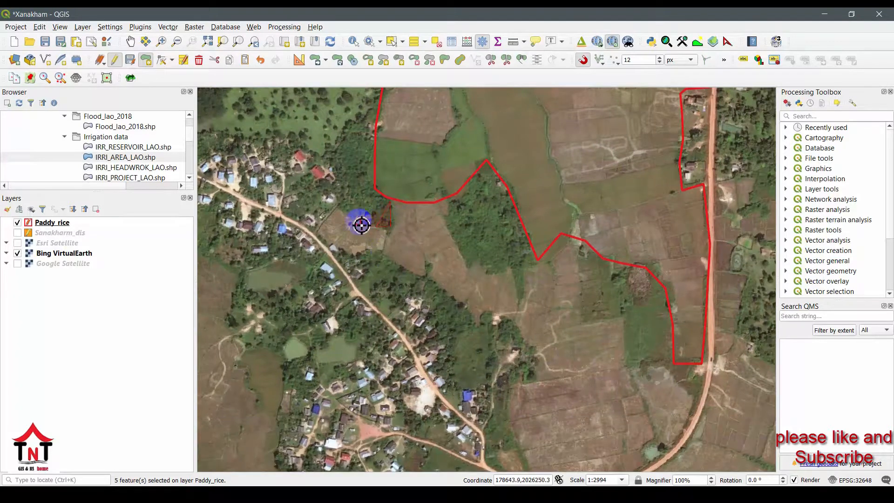
pyautogui.click(336, 208)
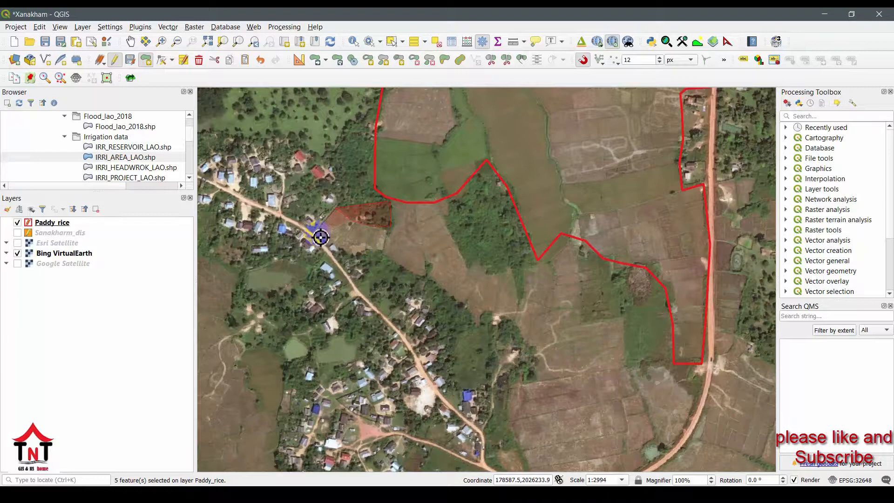
pyautogui.click(320, 234)
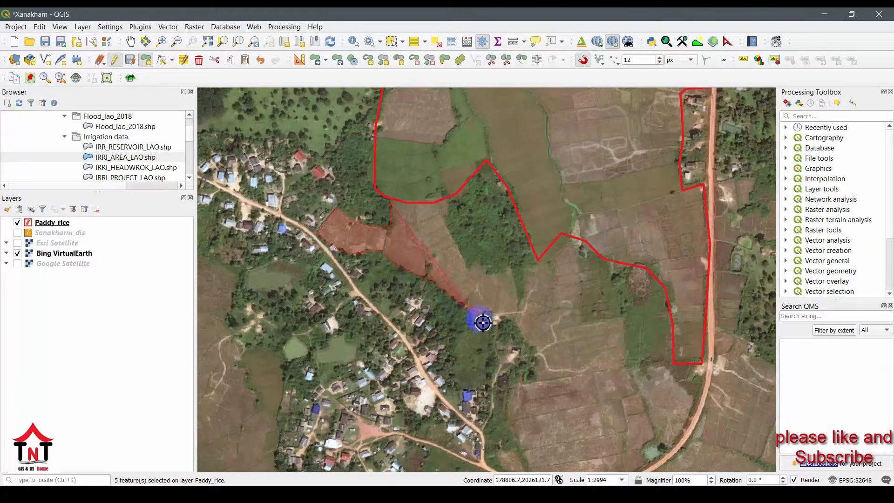
pyautogui.click(520, 311)
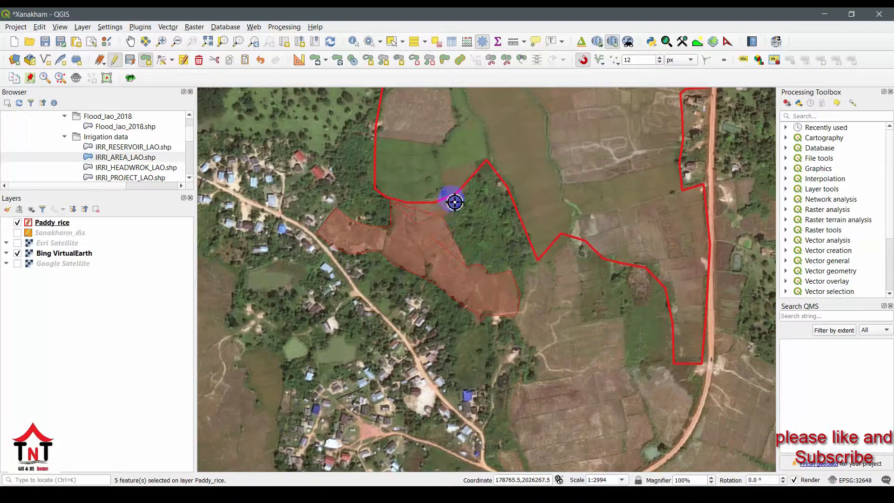
pyautogui.click(454, 191)
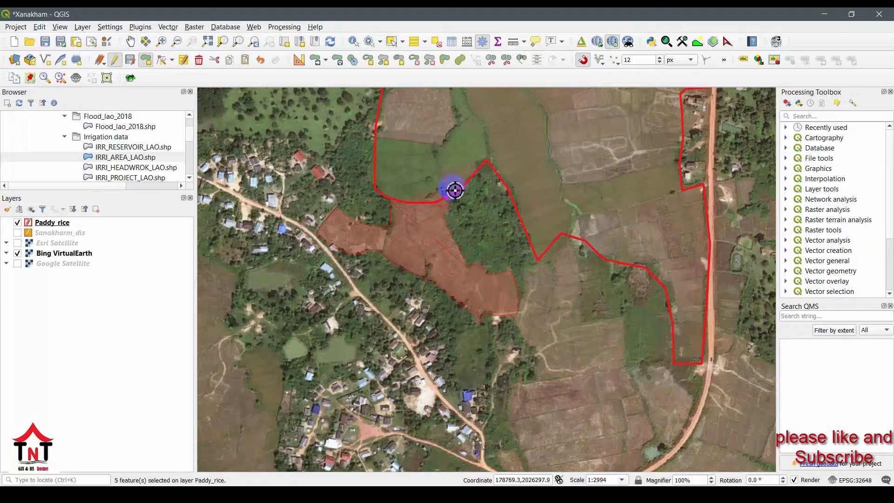
# Finish the polygon beside the village, overlapping the merged outline, with Code 01
pyautogui.rightClick(397, 181)
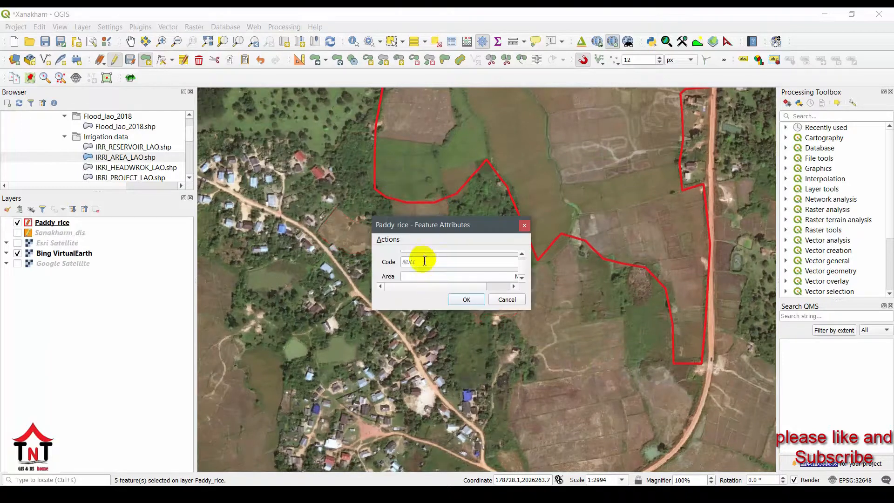
pyautogui.click(420, 265)
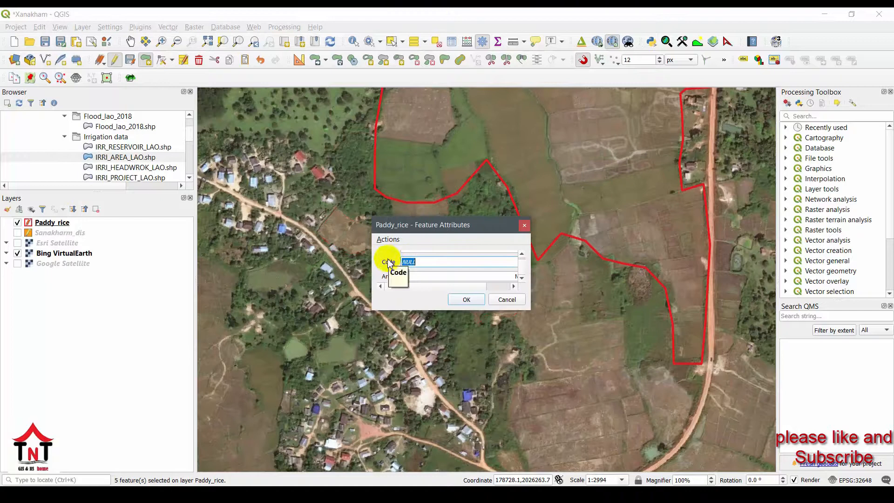
pyautogui.write('01')
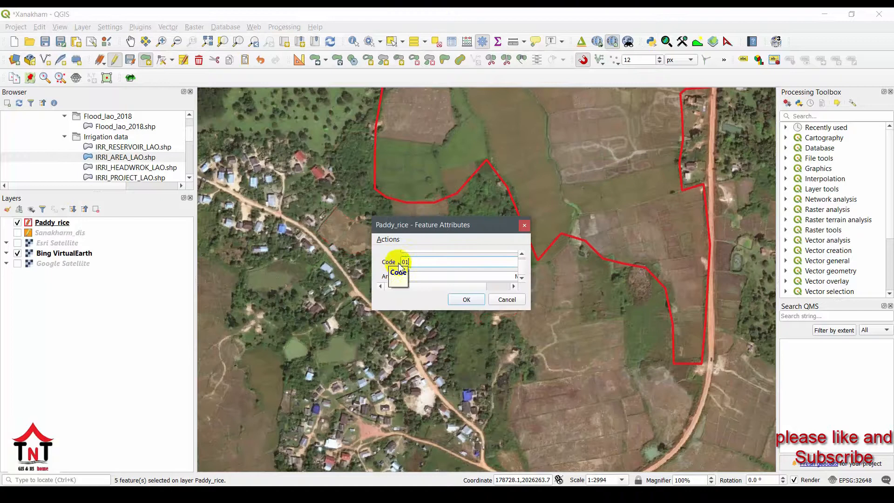
pyautogui.click(466, 299)
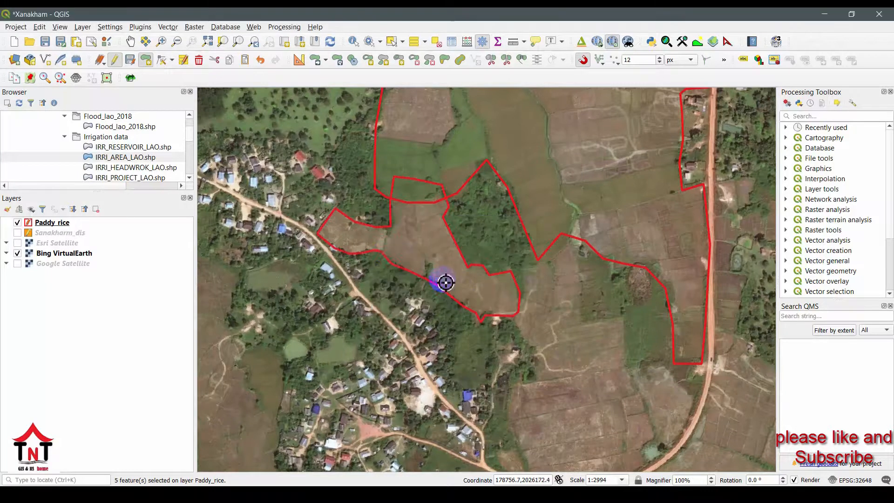
# Merge the new polygon beside the village with the large paddy polygon into one feature, keeping the proposed attributes
pyautogui.click(392, 42)
pyautogui.click(416, 236)
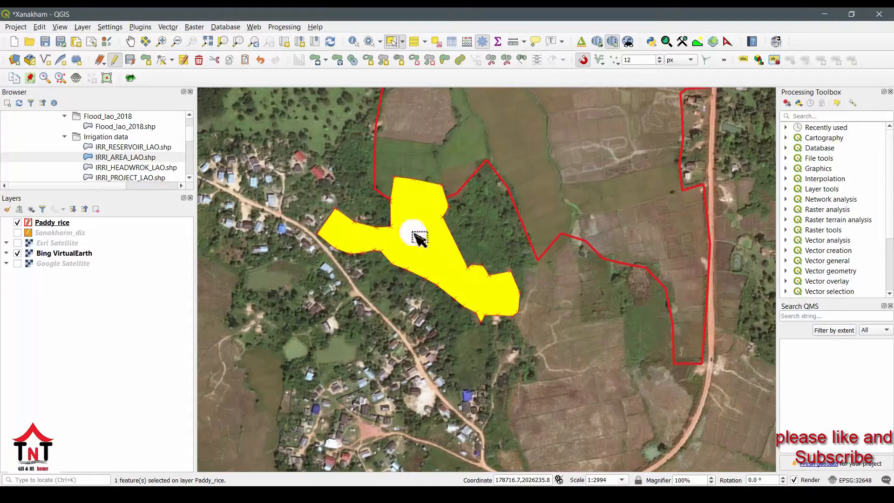
pyautogui.keyDown('shift'); pyautogui.click(494, 139); pyautogui.keyUp('shift')
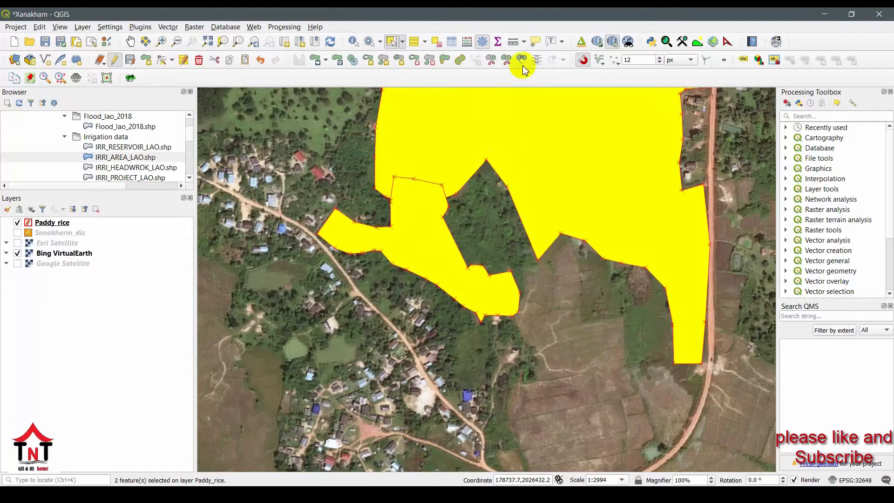
pyautogui.click(521, 59)
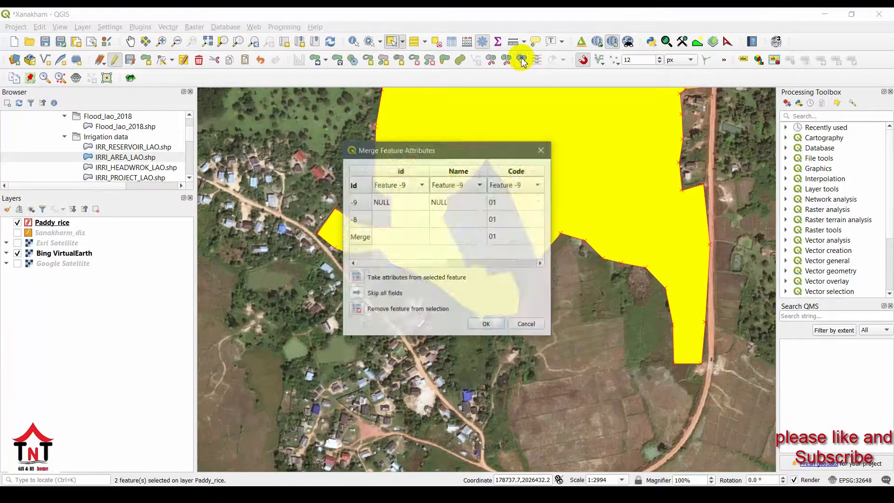
pyautogui.click(479, 324)
# Save the edits to the Paddy_rice layer and end its editing session
pyautogui.scroll(-1, 410, 258)
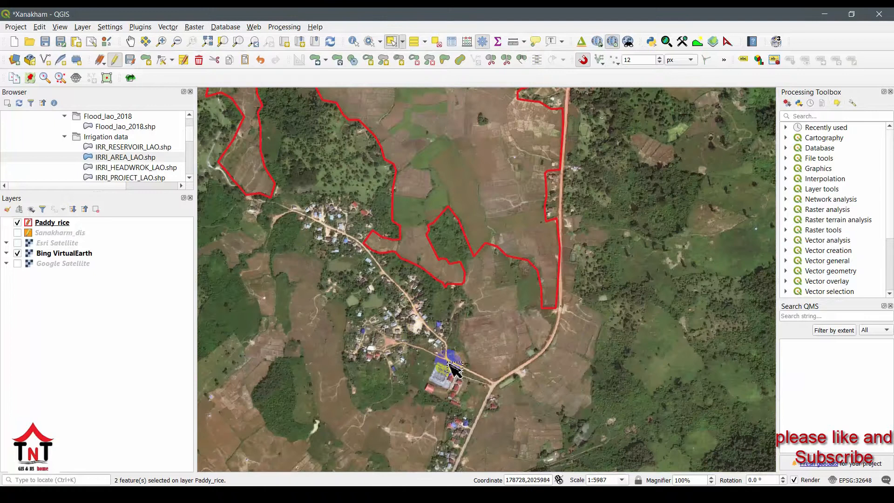
pyautogui.scroll(-2, 502, 362)
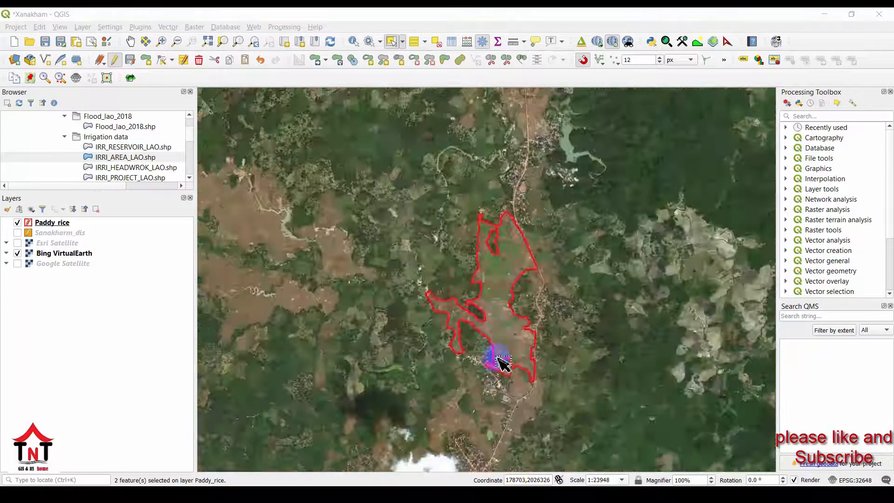
pyautogui.scroll(1, 502, 362)
pyautogui.moveTo(523, 355); pyautogui.dragTo(423, 315)
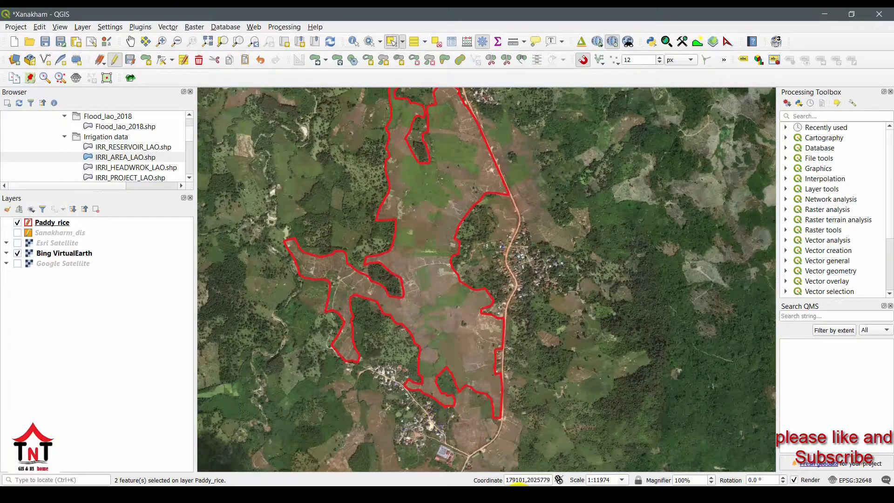
pyautogui.click(131, 60)
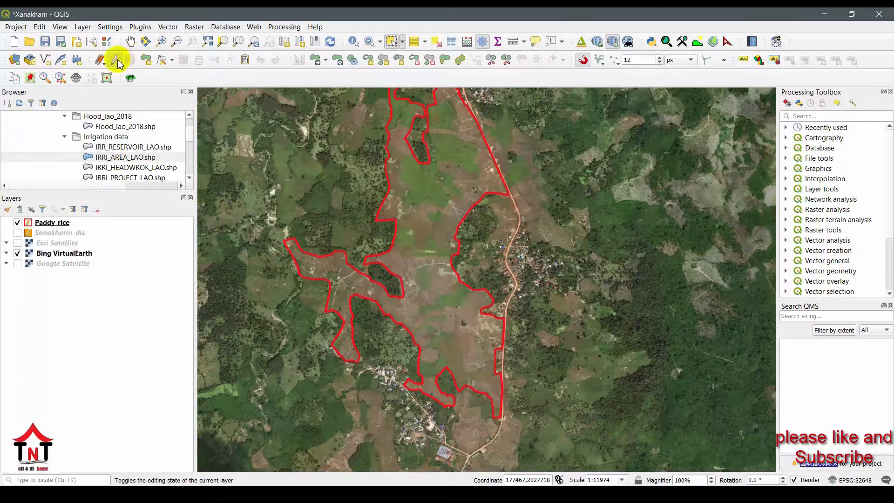
pyautogui.click(115, 60)
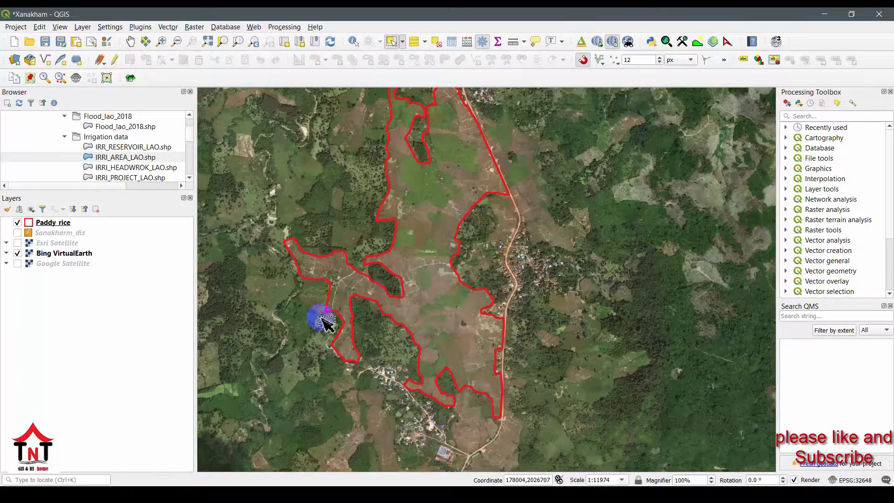